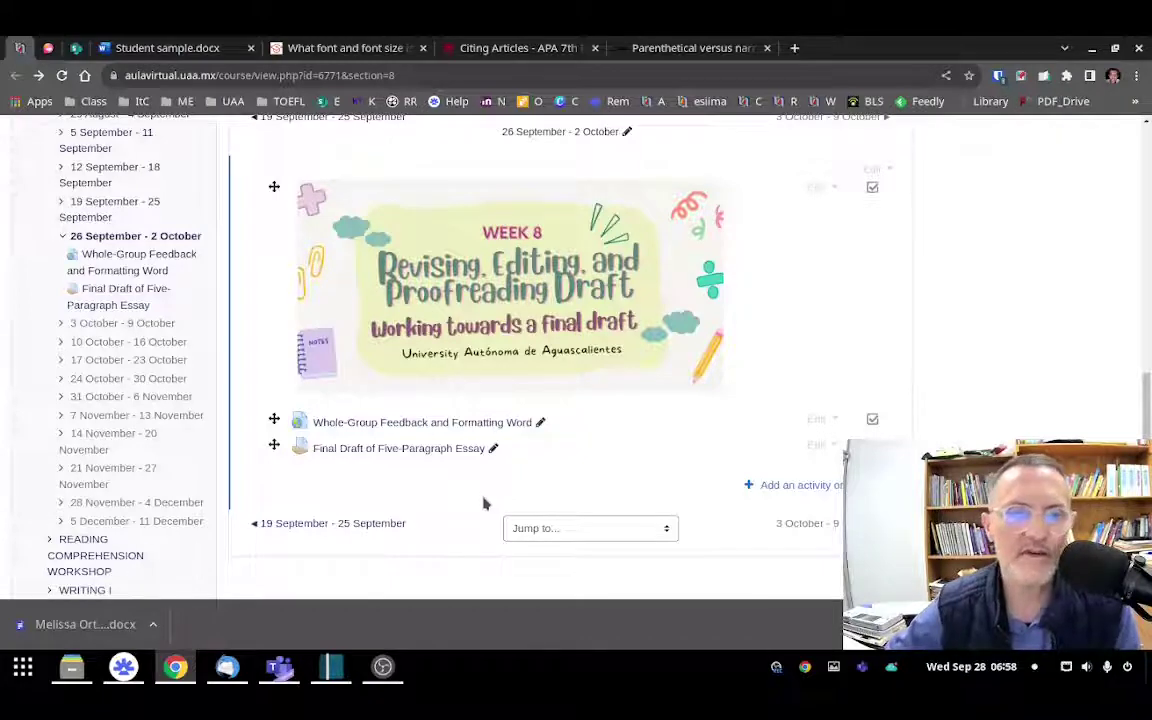
Step: Check the recommended APA fonts and sizes on the Scribbr page and look through the Student sample document from title to references
left_click(157, 48)
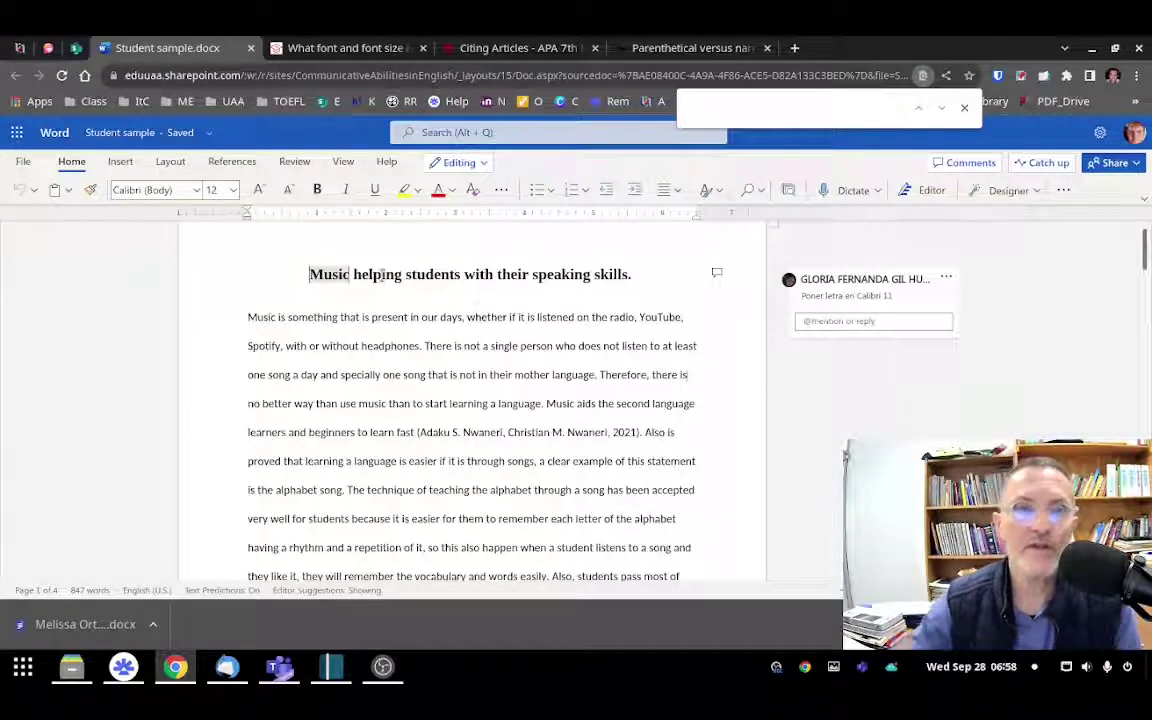
left_click(322, 48)
mouse_move(440, 484)
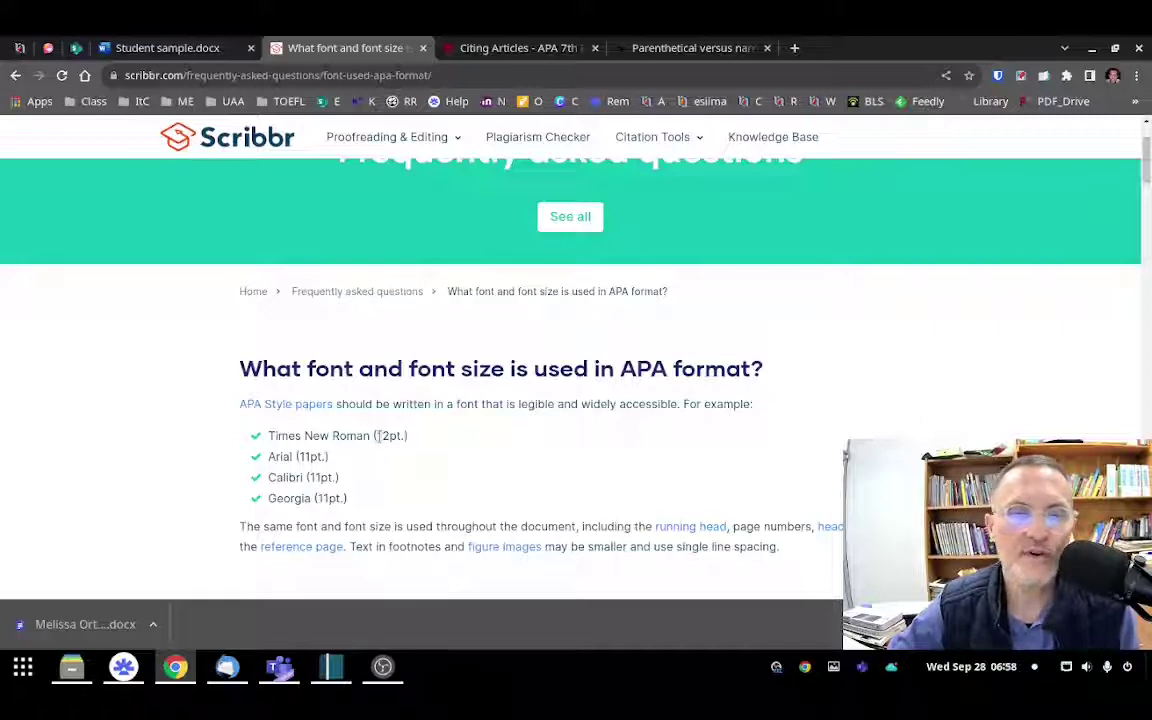
left_click(136, 47)
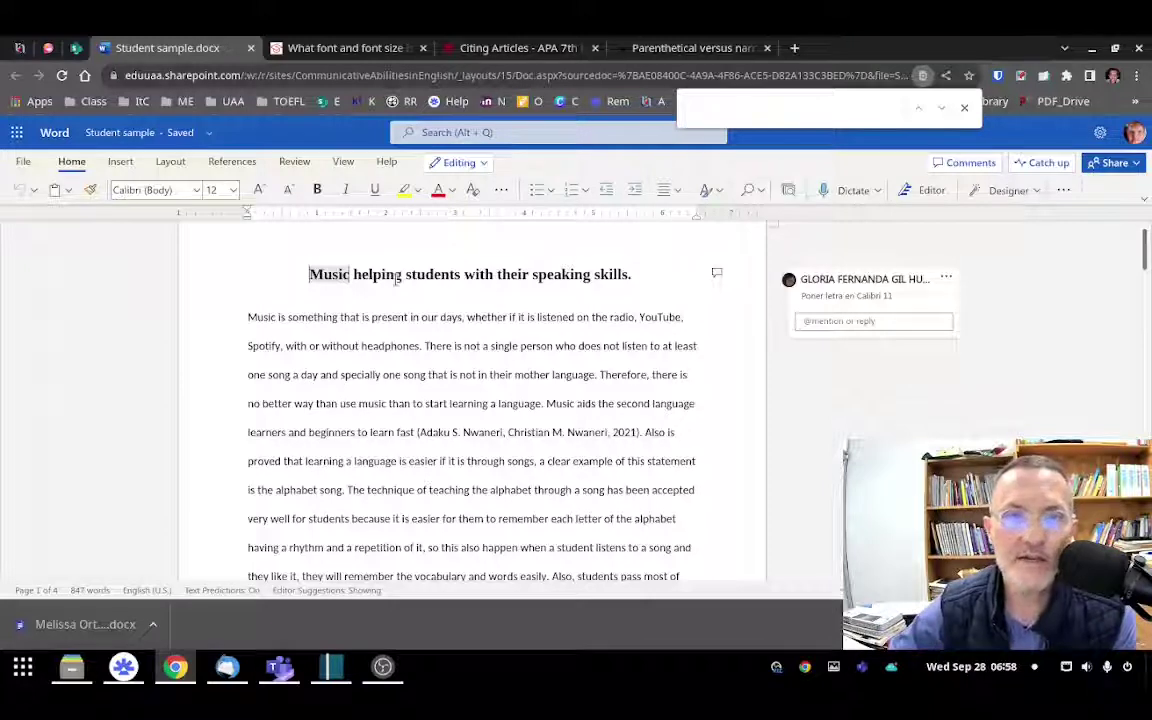
left_click(330, 270)
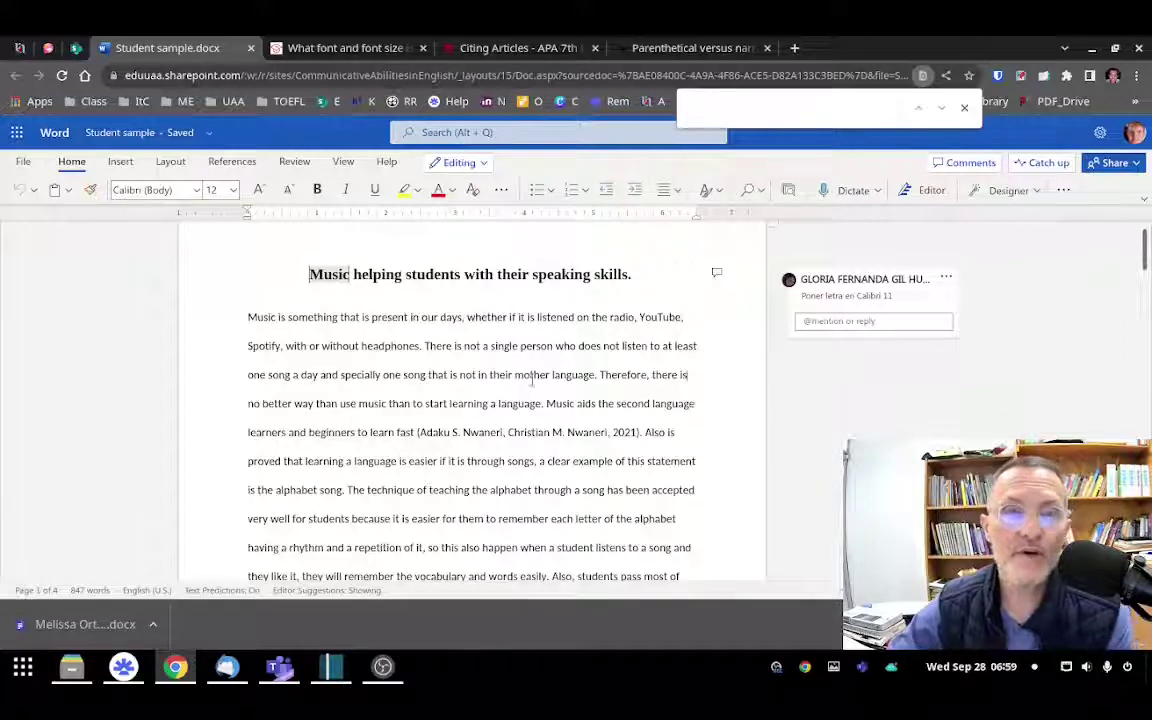
scroll(471, 354, "down", 20)
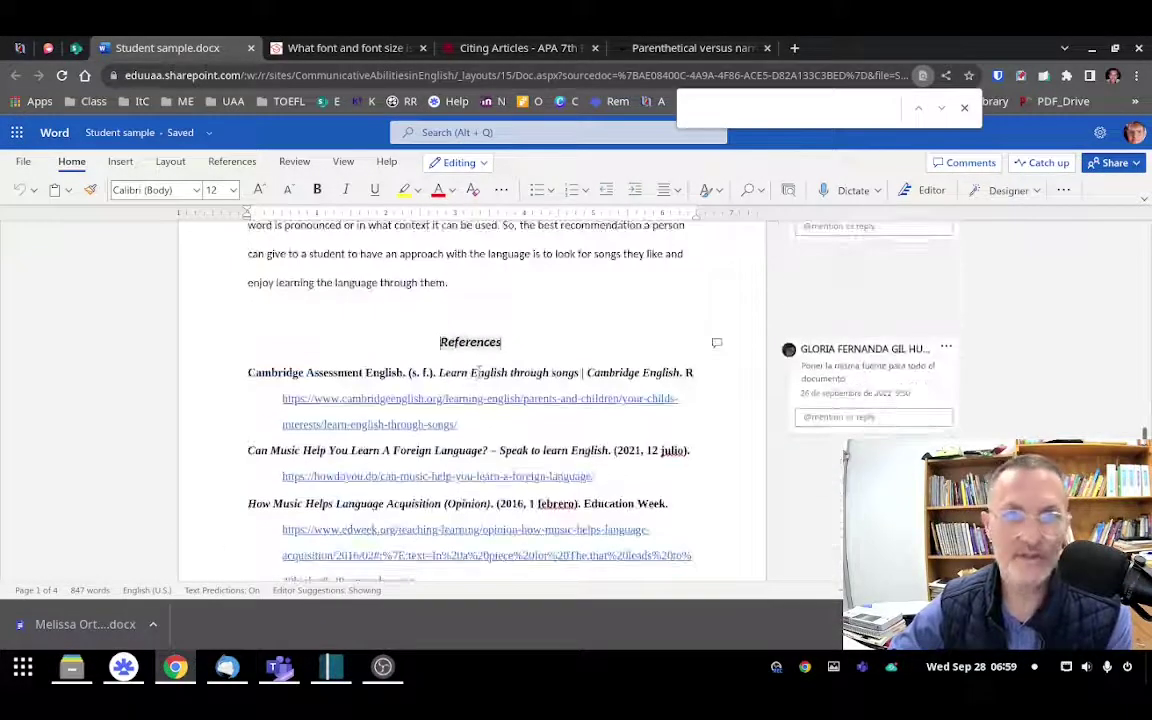
scroll(480, 370, "up", 20)
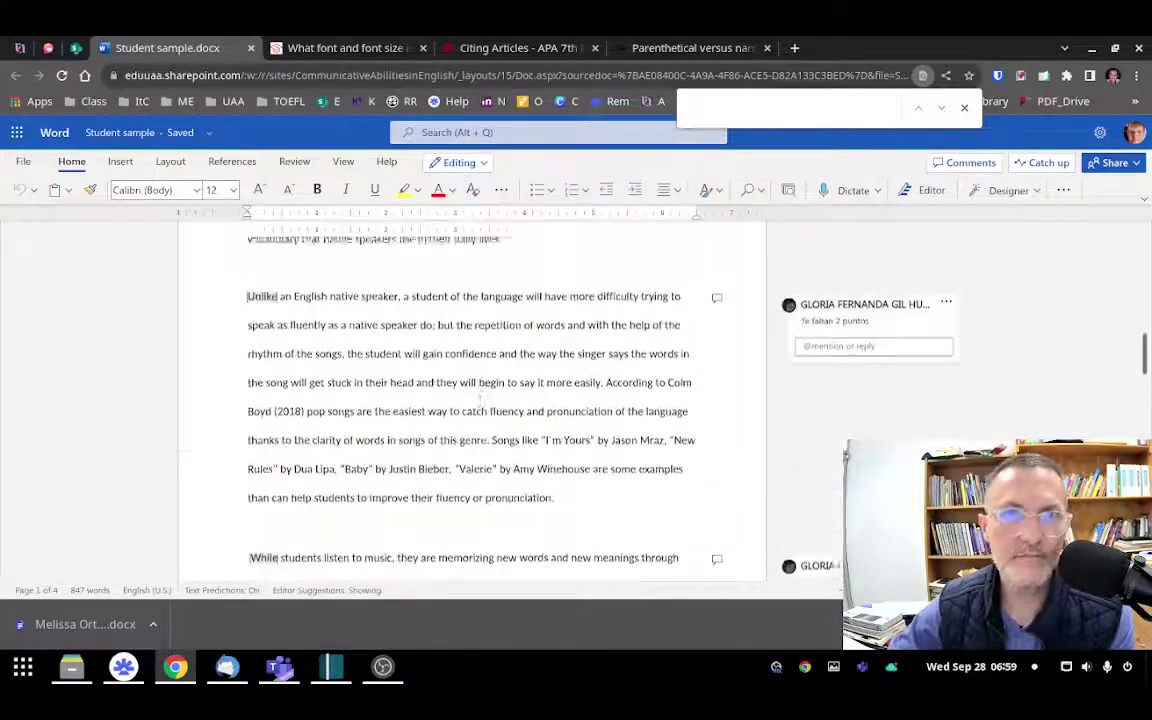
scroll(484, 404, "up", 2)
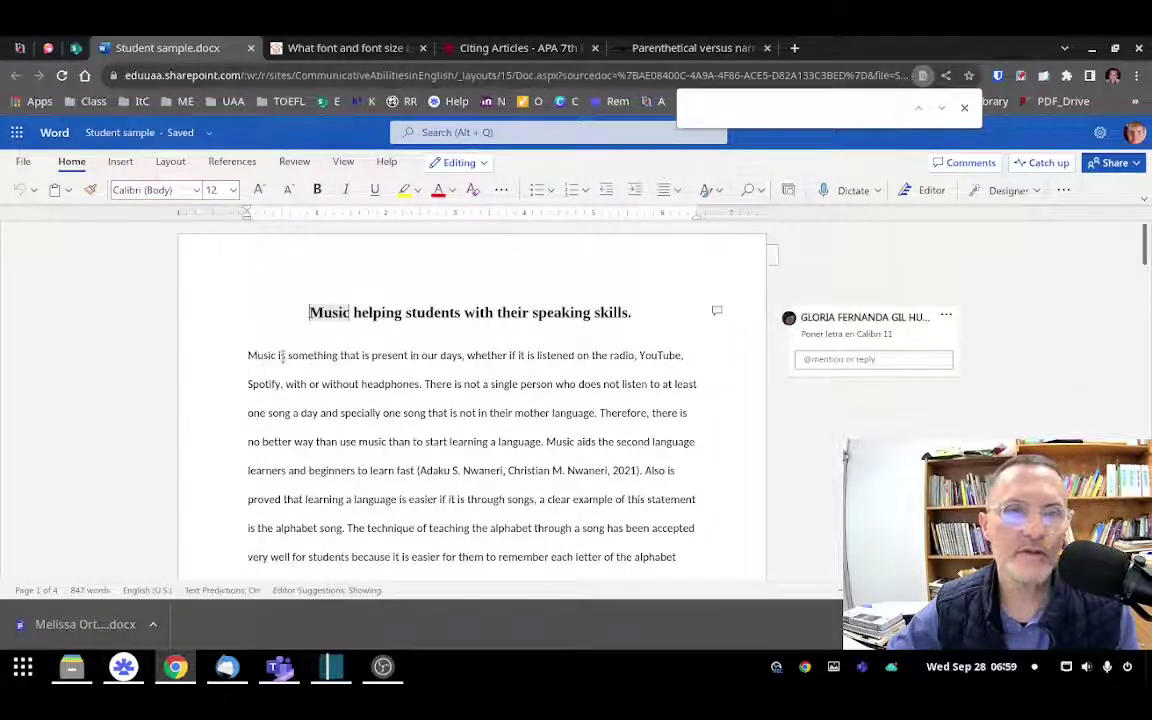
left_click(249, 356)
left_click_drag(249, 356, 617, 545)
scroll(511, 478, "down", 1)
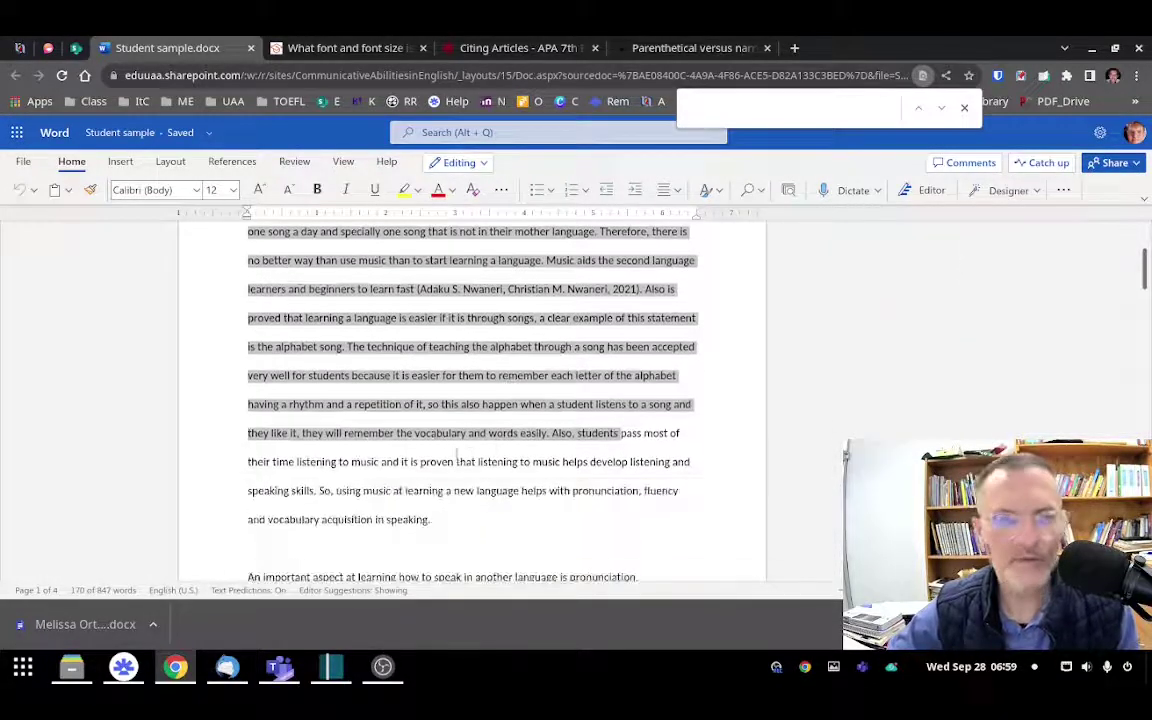
left_click(447, 511)
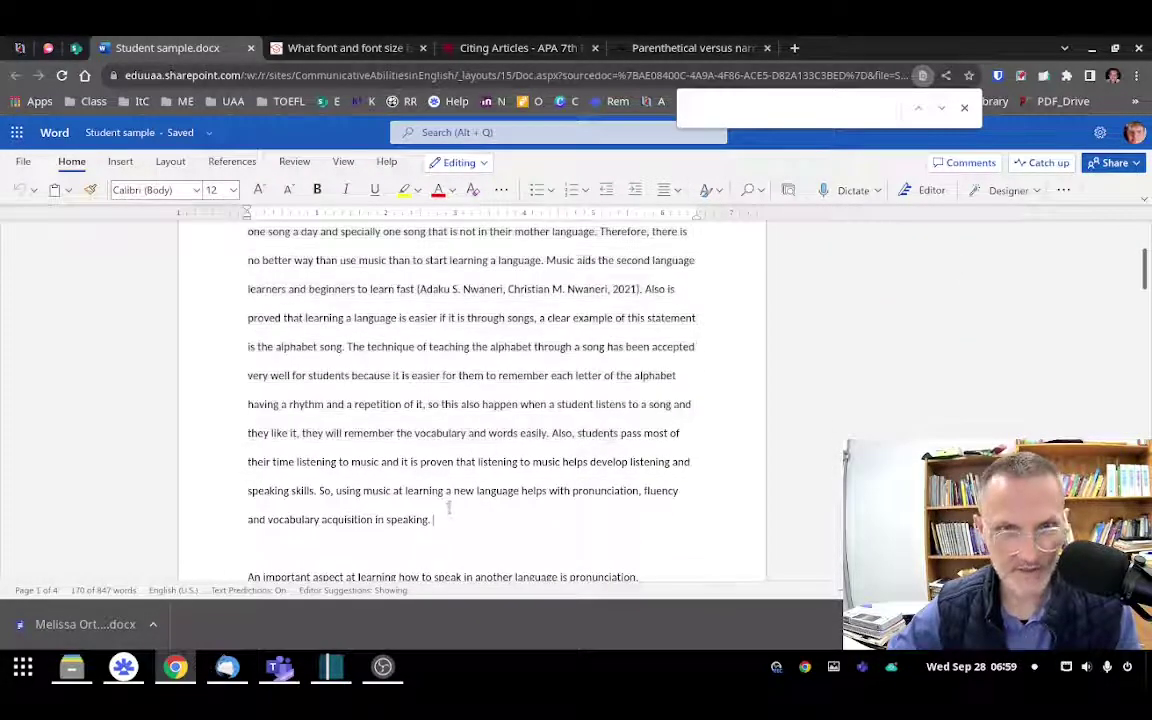
Step: Give the first body paragraph, starting "Music is something", a first-line indent of half an inch
scroll(360, 375, "up", 2)
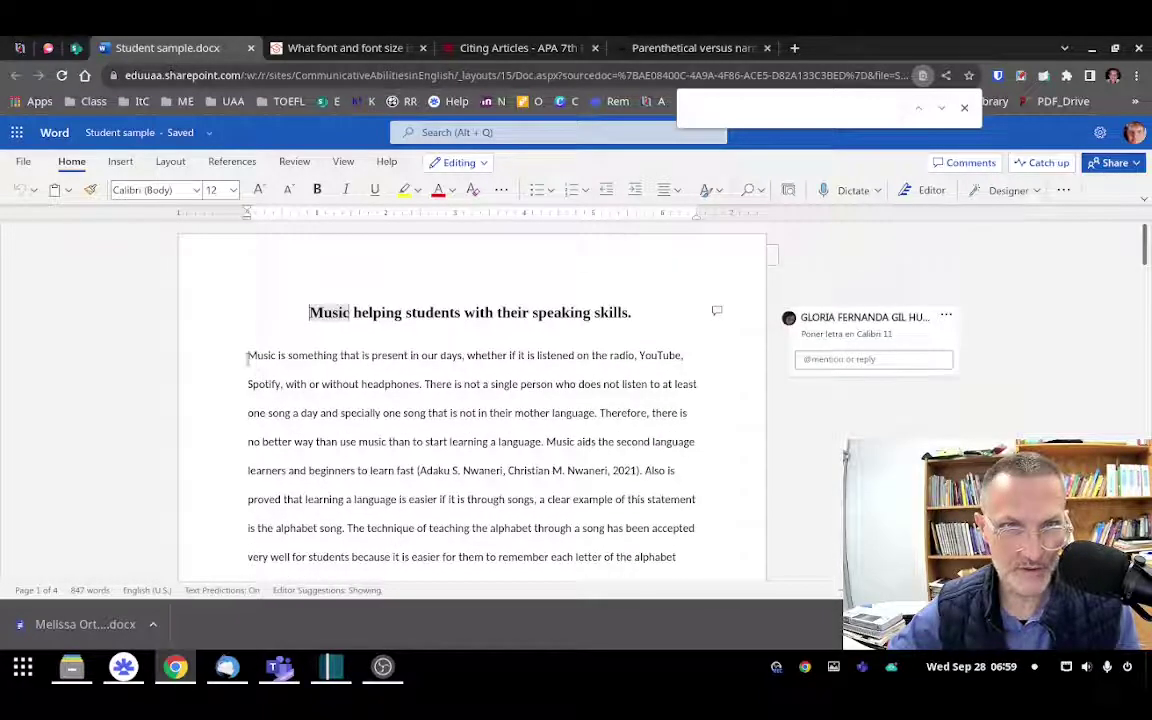
left_click_drag(251, 356, 318, 384)
scroll(452, 326, "down", 3)
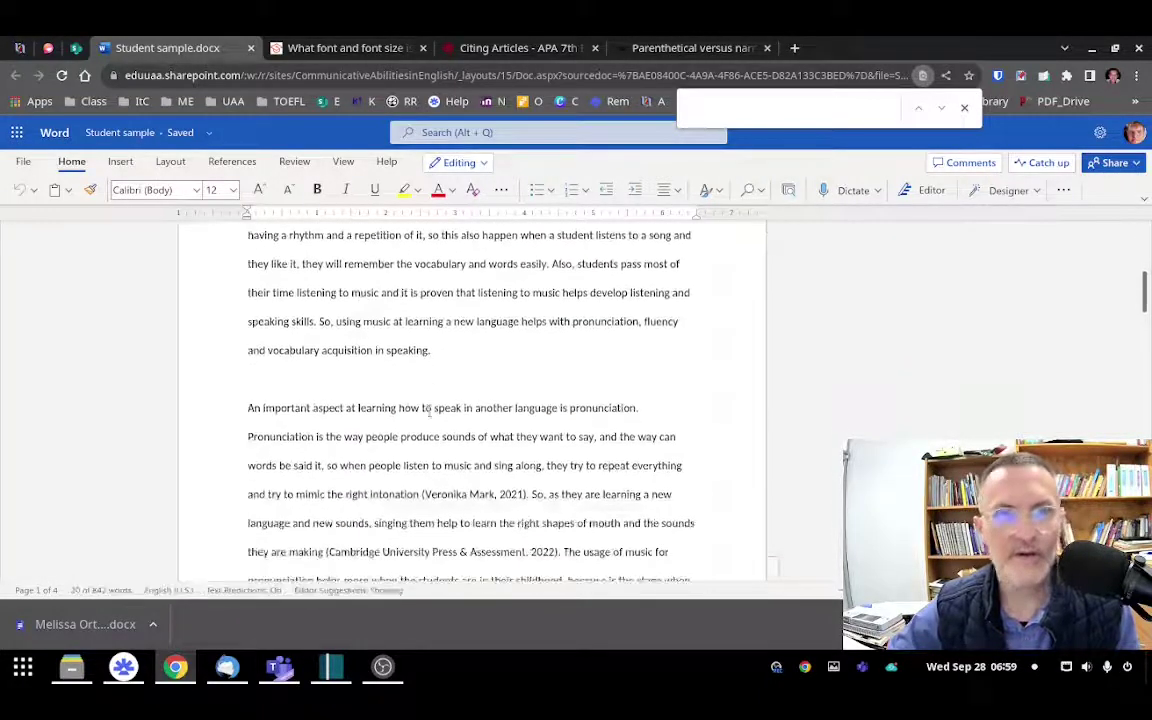
left_click(452, 322, "shift")
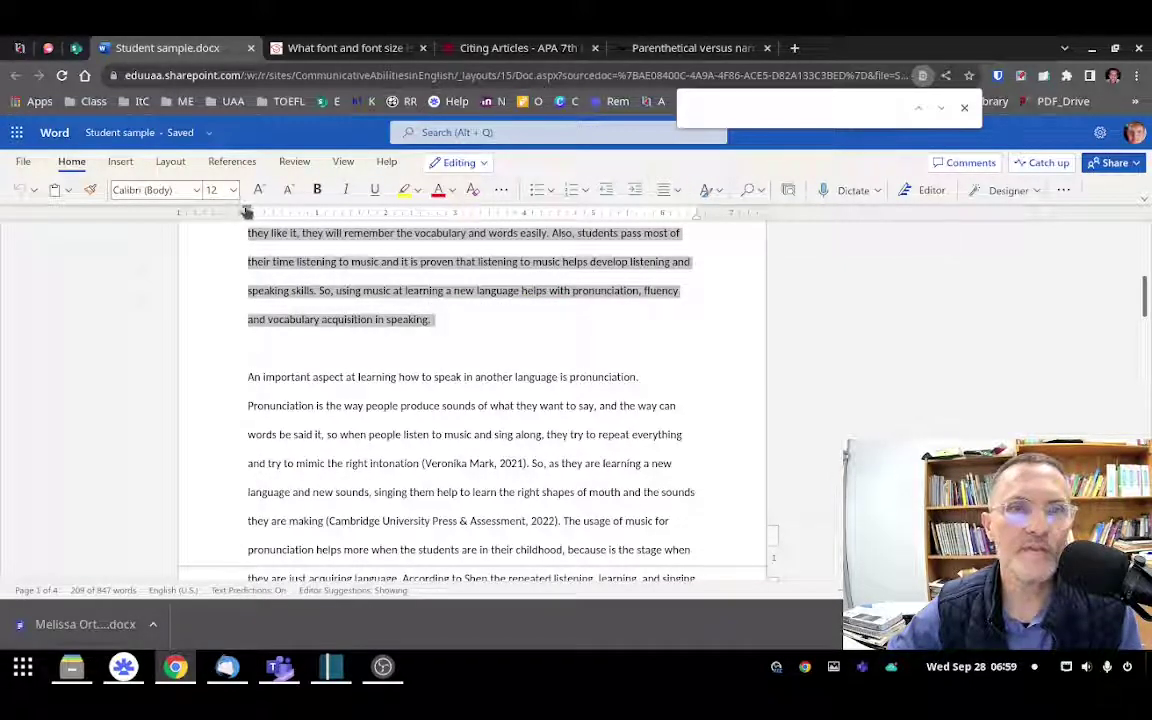
left_click_drag(248, 214, 283, 220)
scroll(370, 325, "up", 5)
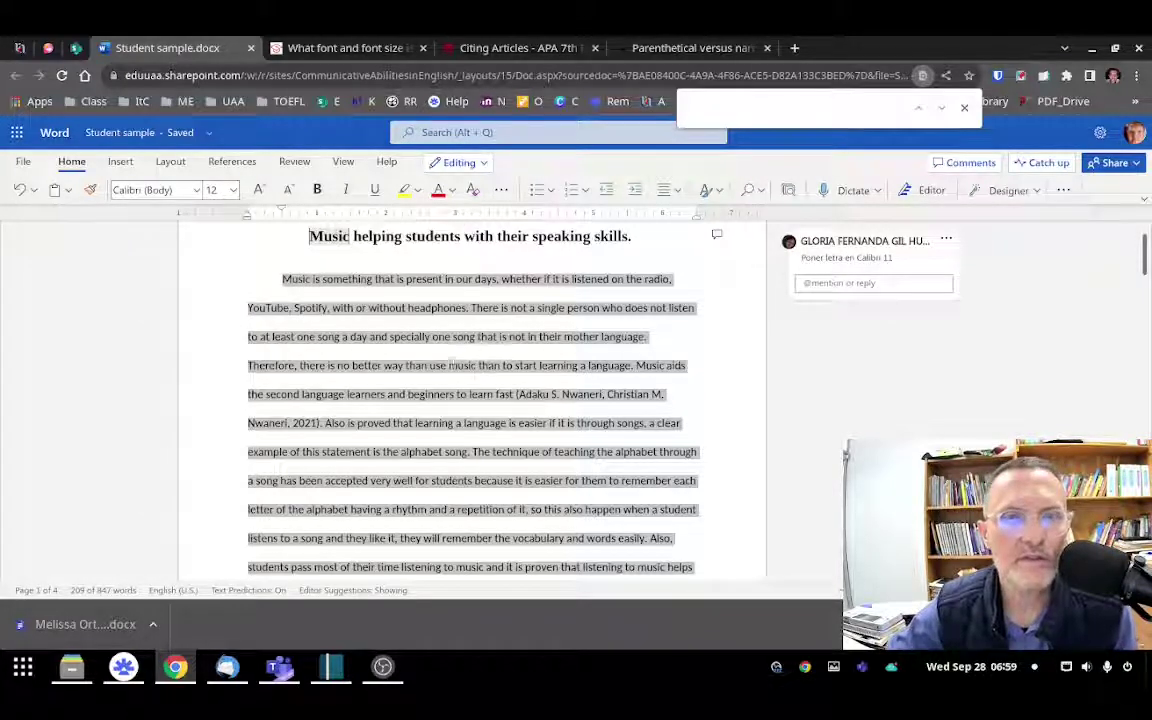
Step: Check the view option that shows the ruler, return to the home formatting tools and deselect the paragraph
left_click(295, 162)
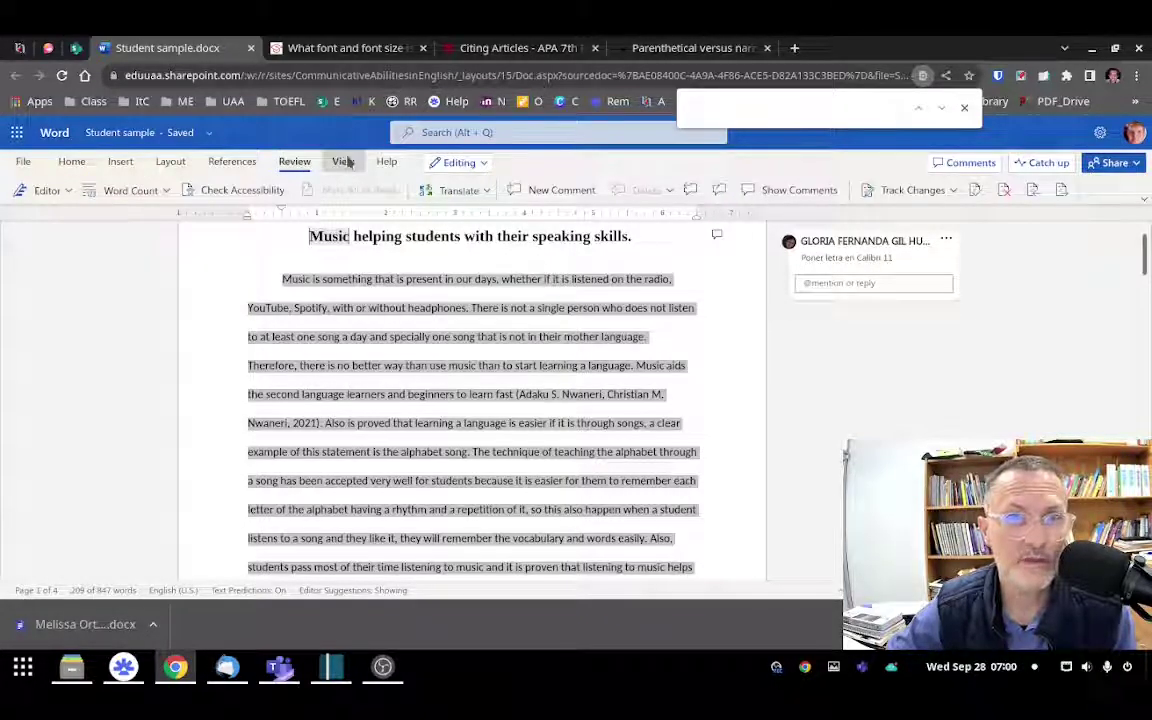
left_click(343, 162)
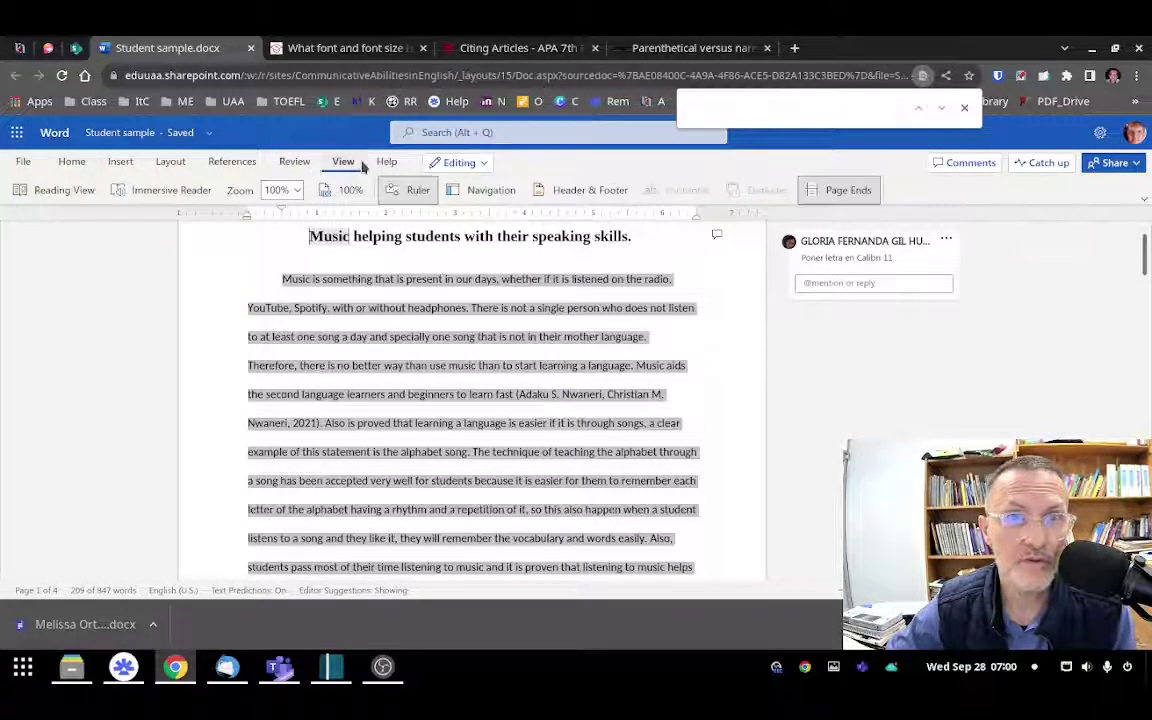
left_click(410, 189)
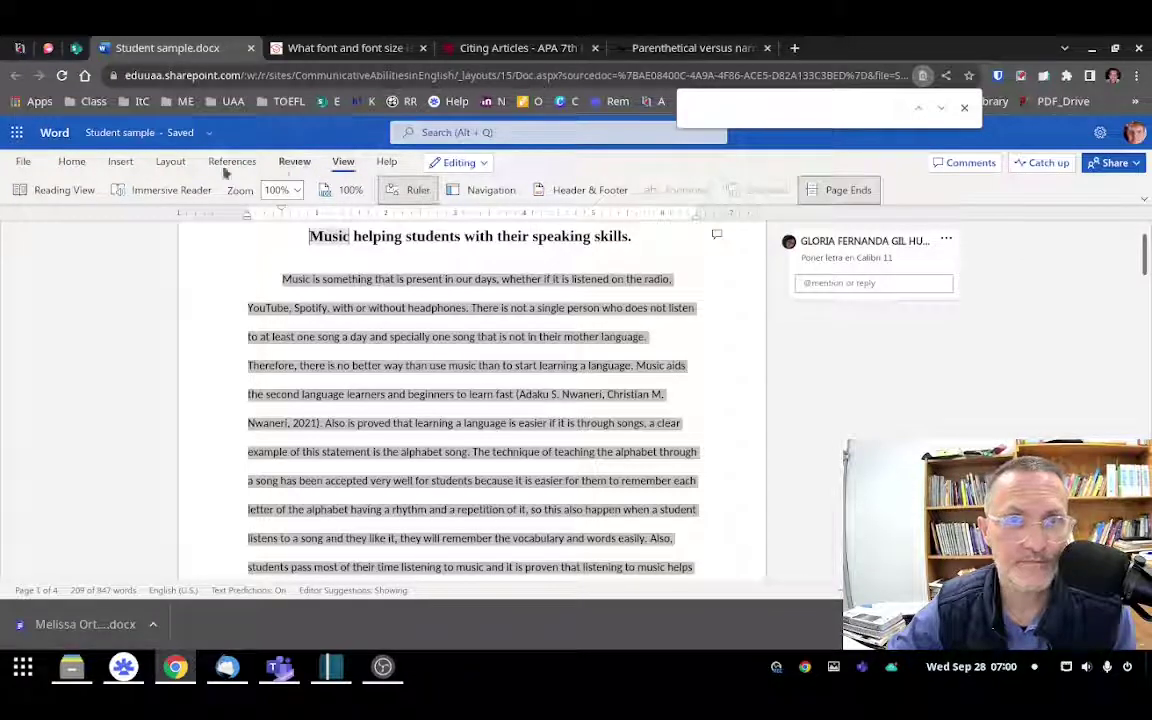
left_click(70, 162)
left_click(443, 345)
scroll(442, 348, "down", 3)
scroll(442, 348, "up", 7)
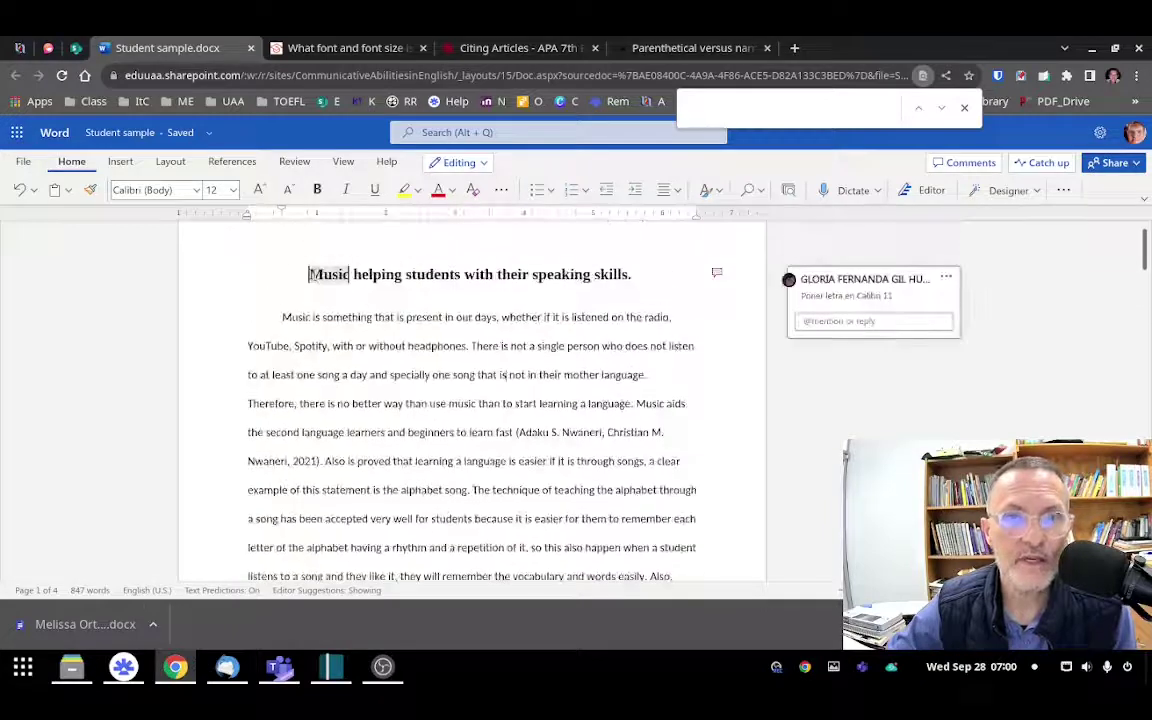
left_click_drag(310, 274, 410, 395)
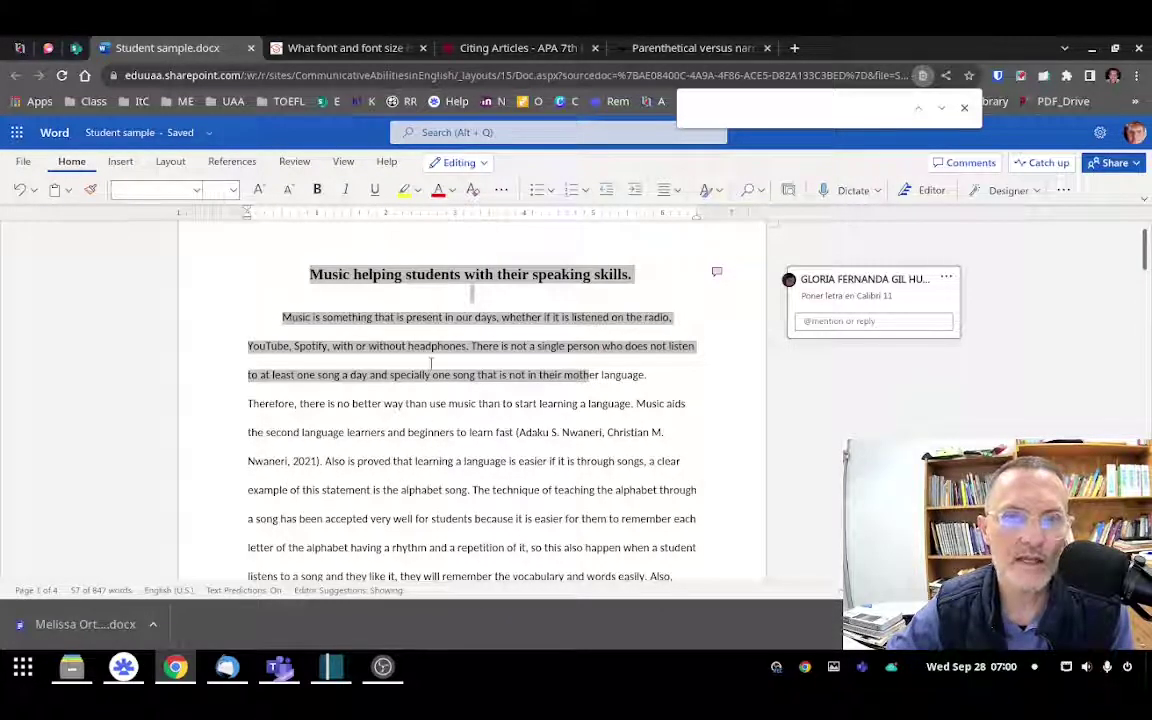
scroll(437, 411, "down", 5)
scroll(443, 425, "down", 10)
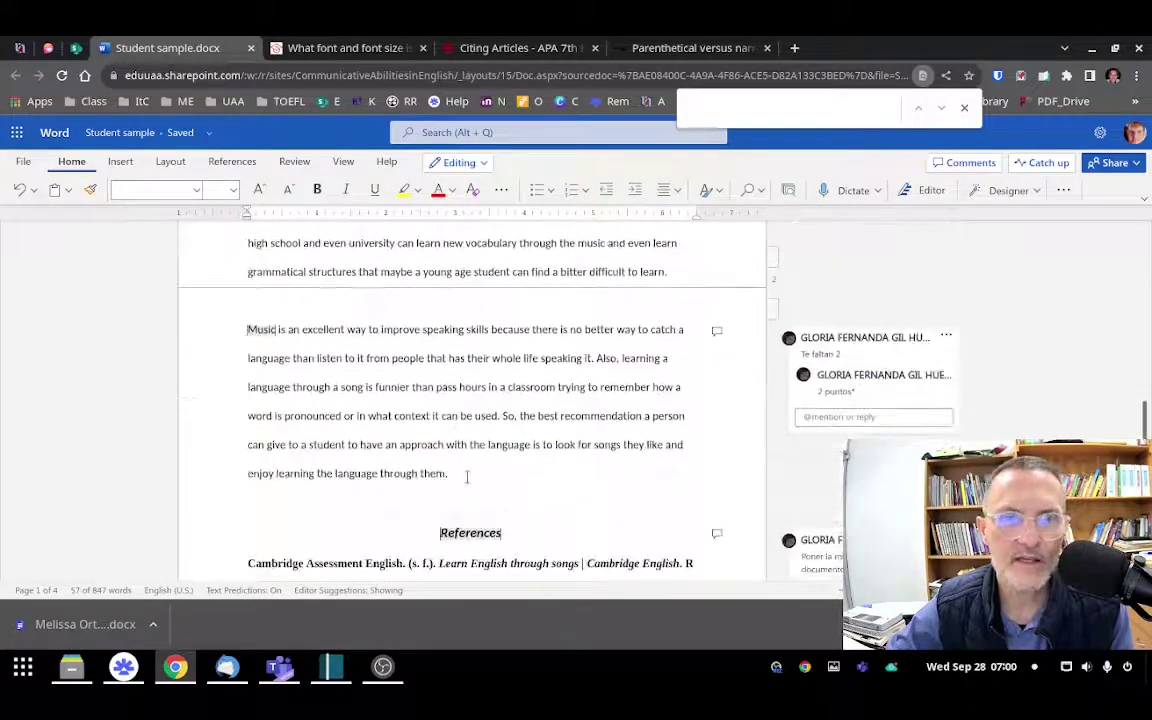
Step: Set the whole document to double line spacing without added space between paragraphs of the same style
key("ctrl+a")
scroll(454, 462, "up", 1)
scroll(466, 400, "up", 3)
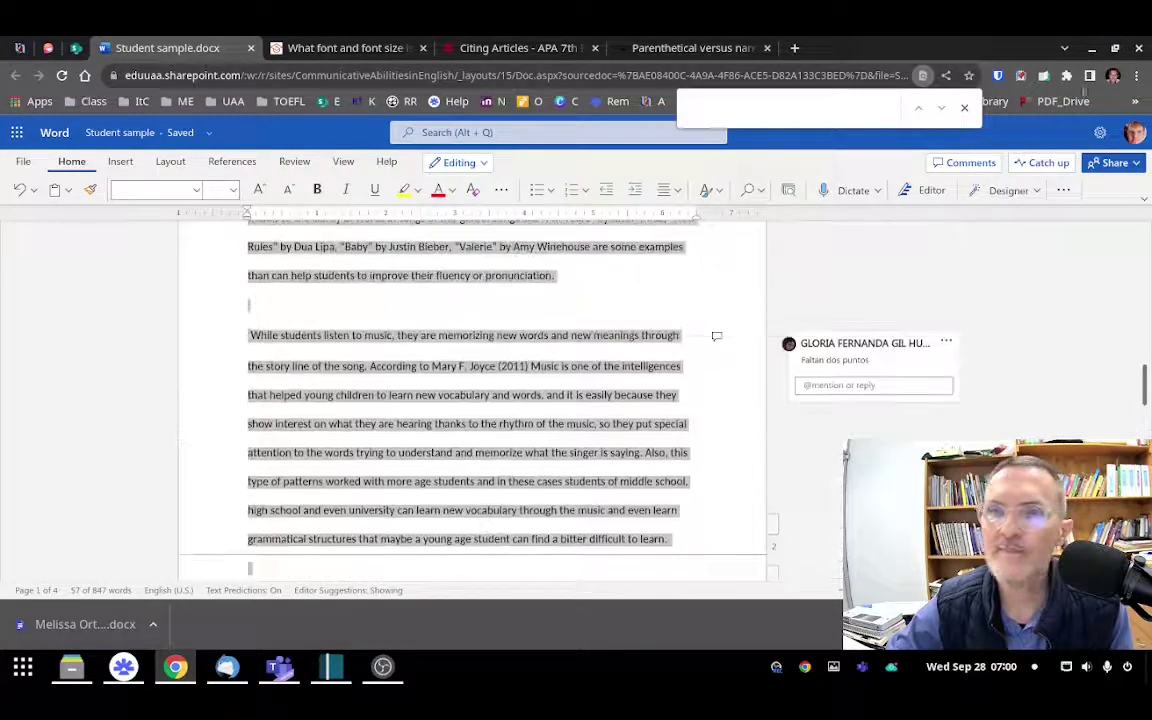
left_click(1062, 190)
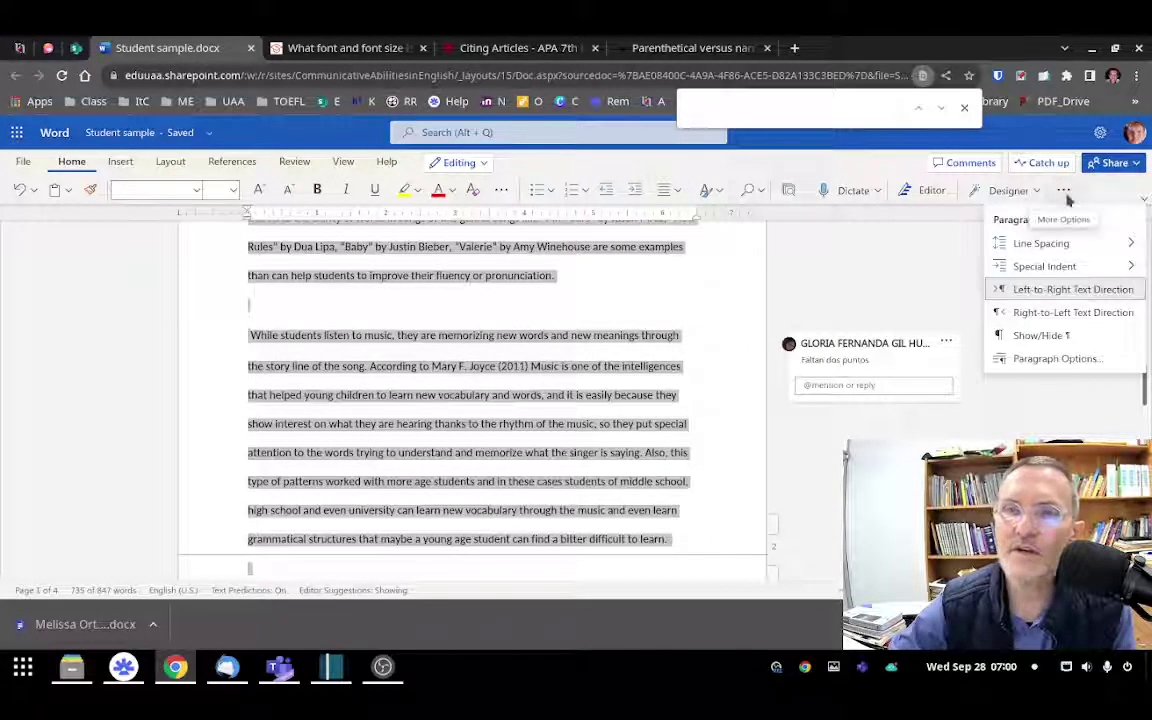
mouse_move(1023, 244)
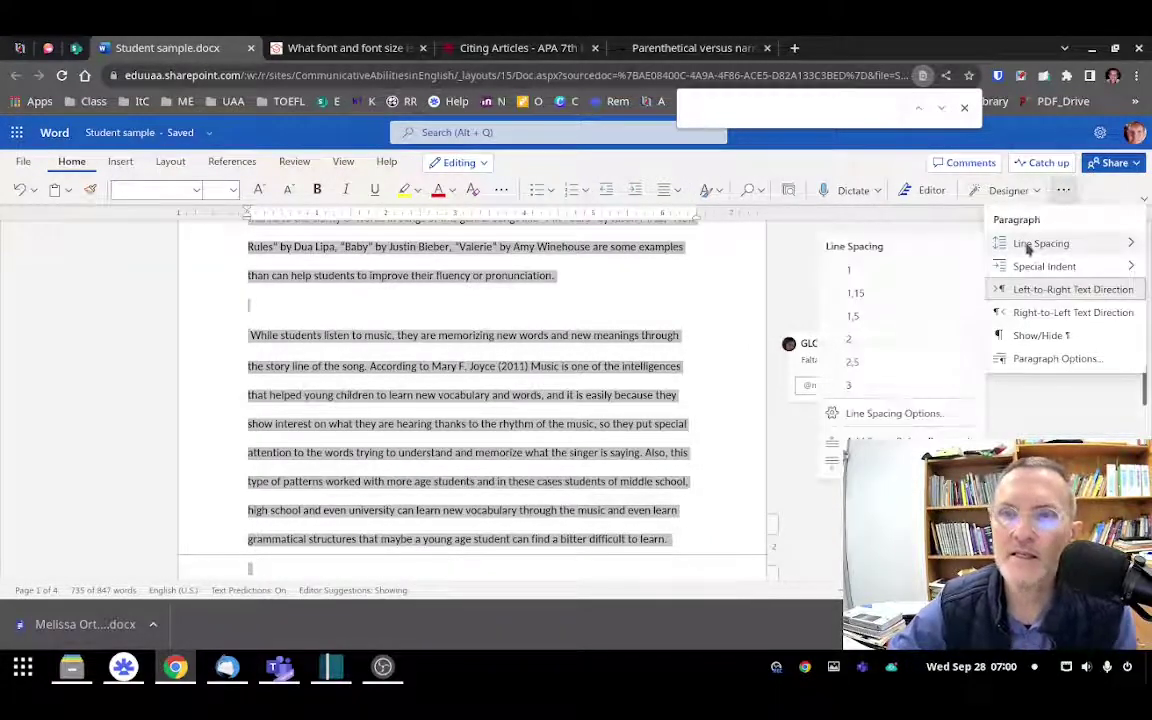
left_click(876, 412)
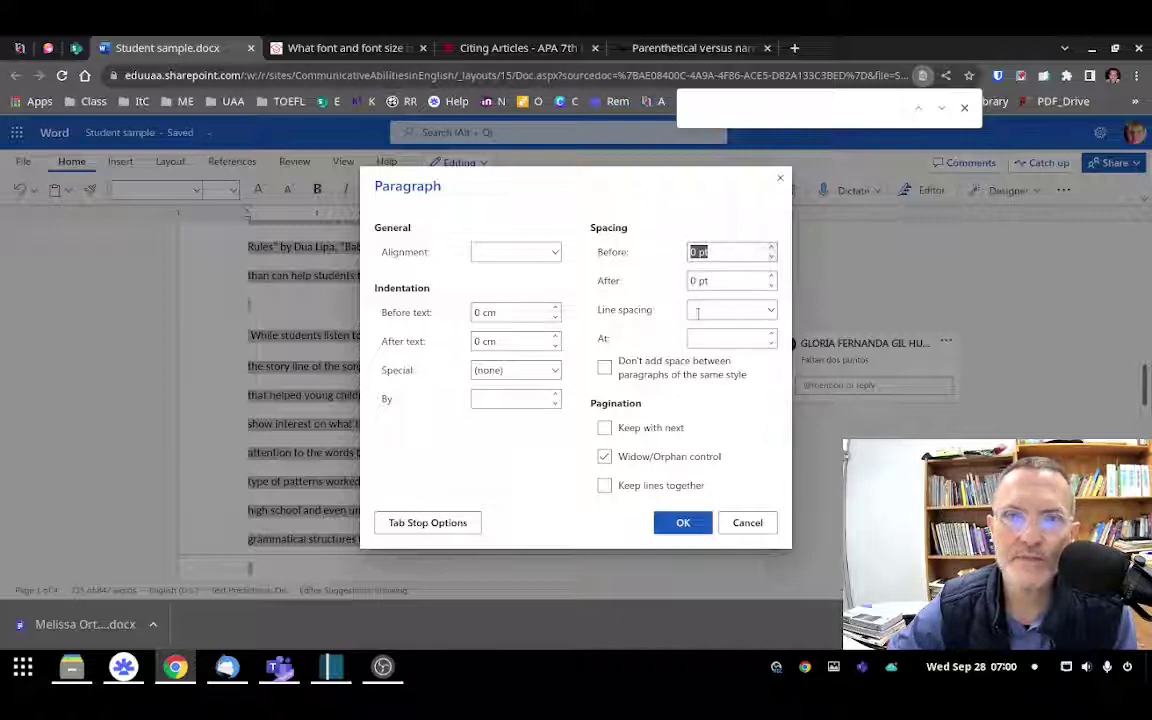
left_click(771, 312)
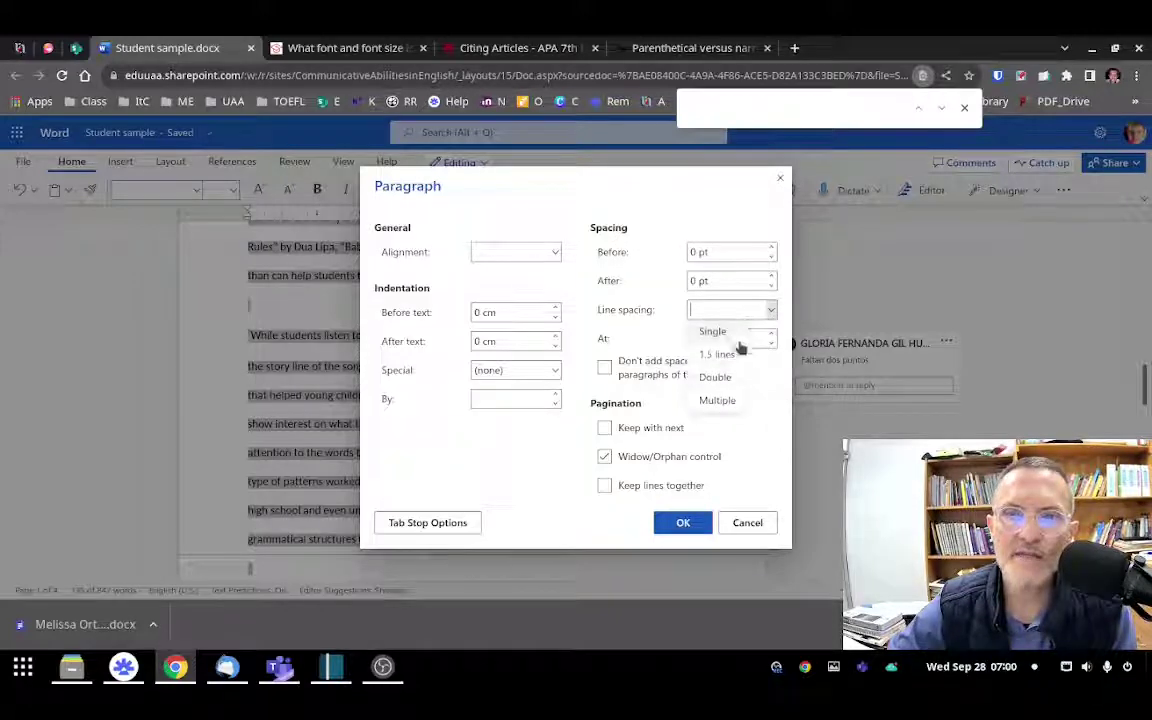
left_click(734, 383)
left_click(604, 369)
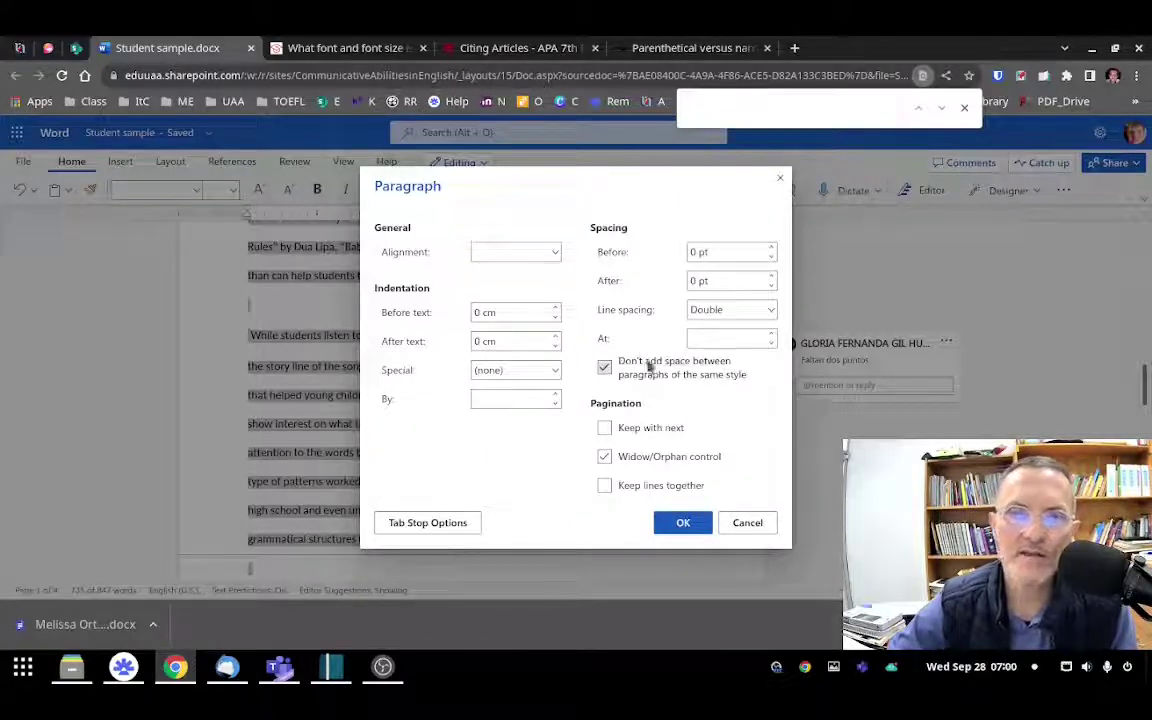
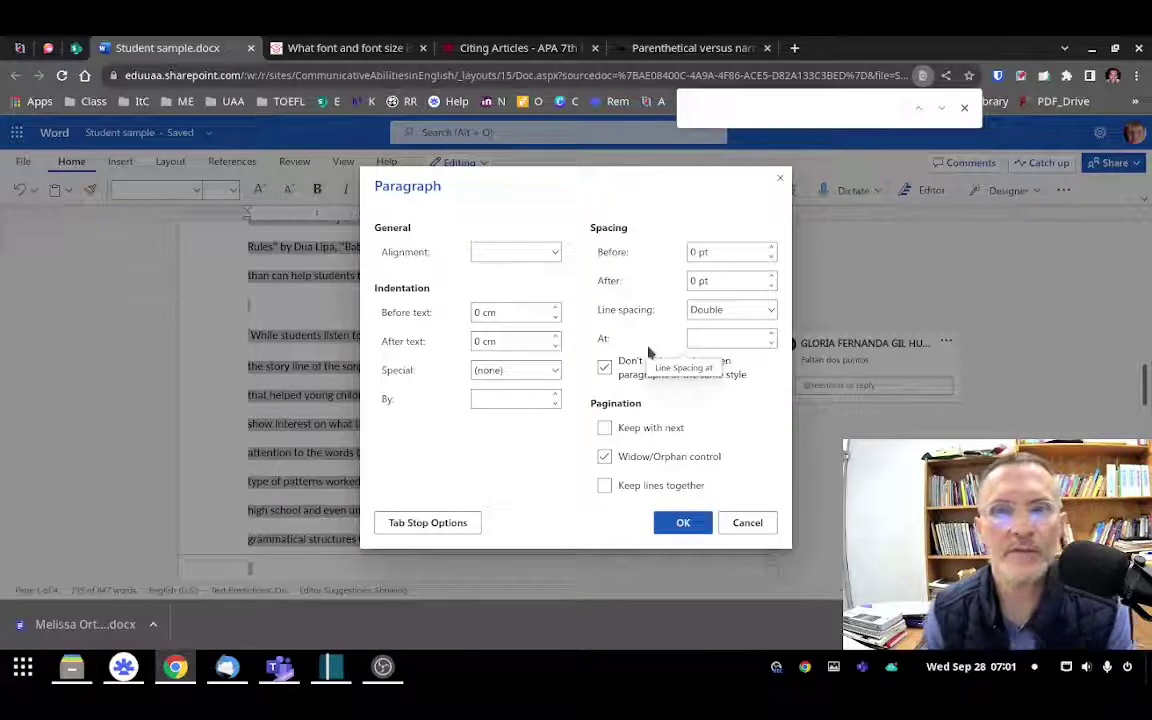
left_click(697, 281)
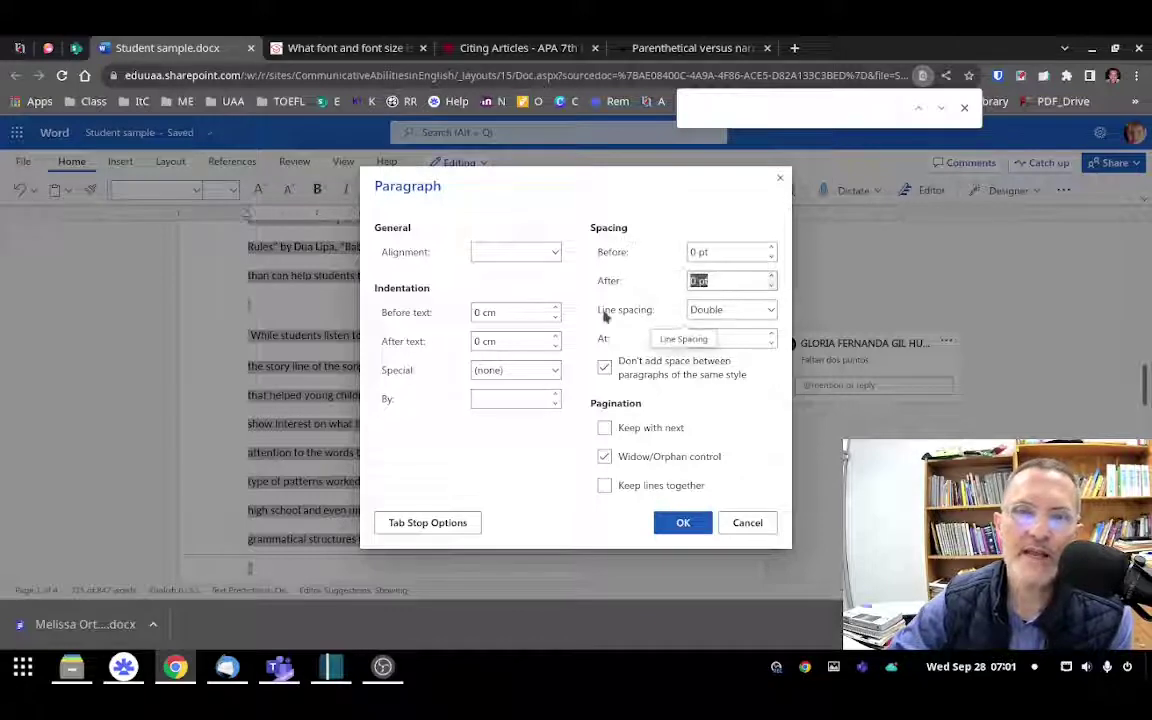
left_click(683, 523)
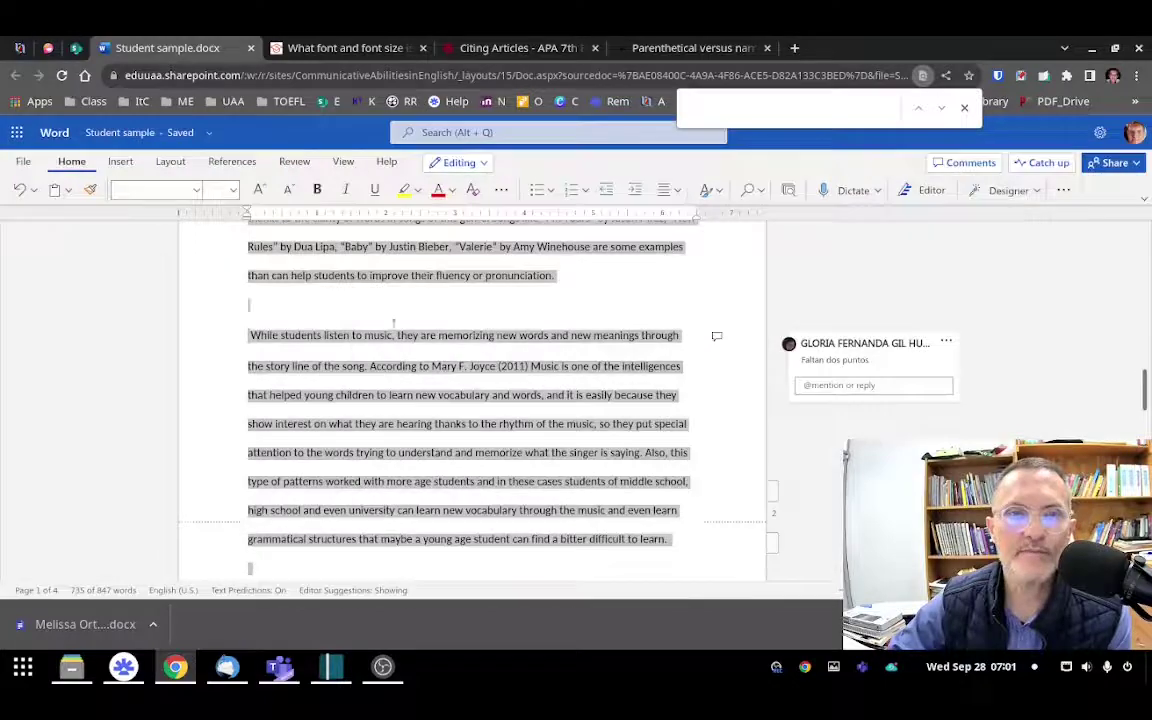
Step: Delete the blank lines below the title and before the paragraphs starting "An important aspect" and "Unlike an English native speaker"
scroll(417, 335, "up", 3)
scroll(417, 335, "up", 10)
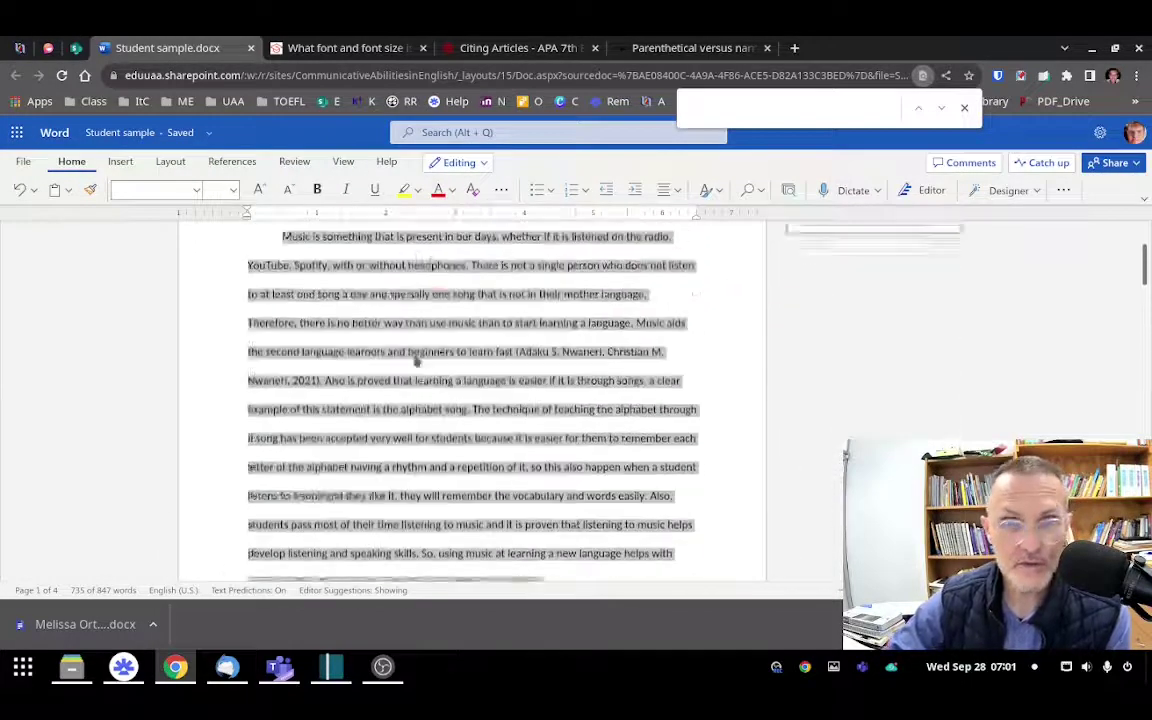
left_click(407, 356)
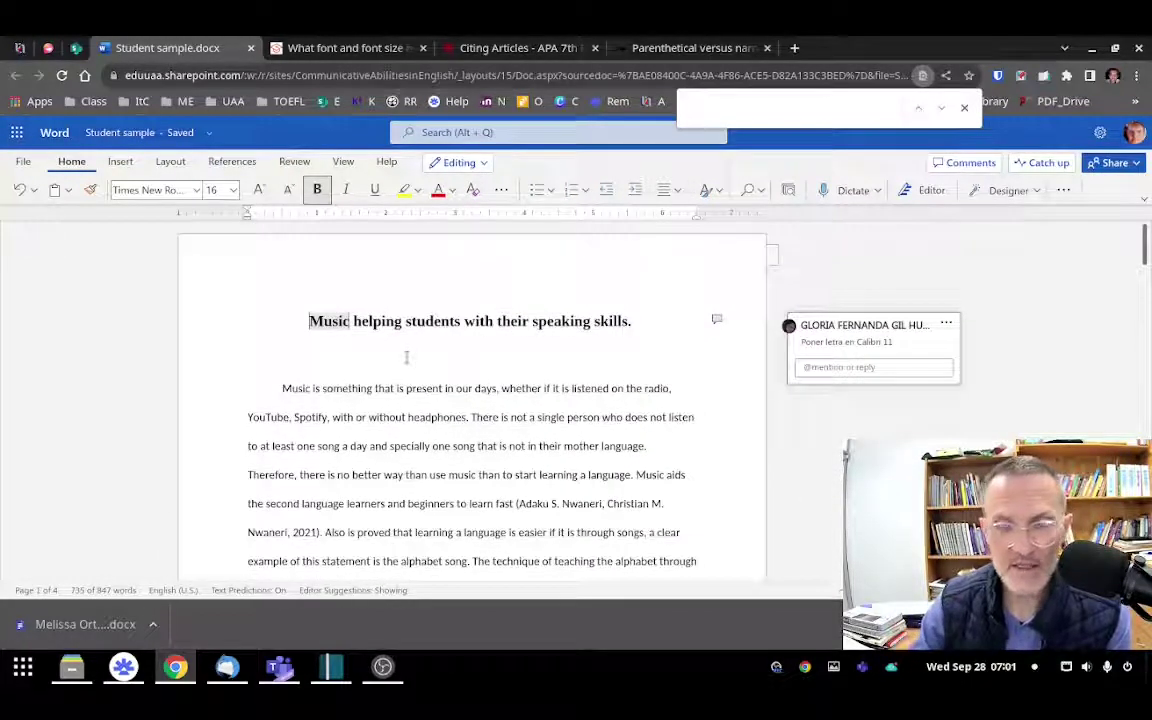
key("BackSpace")
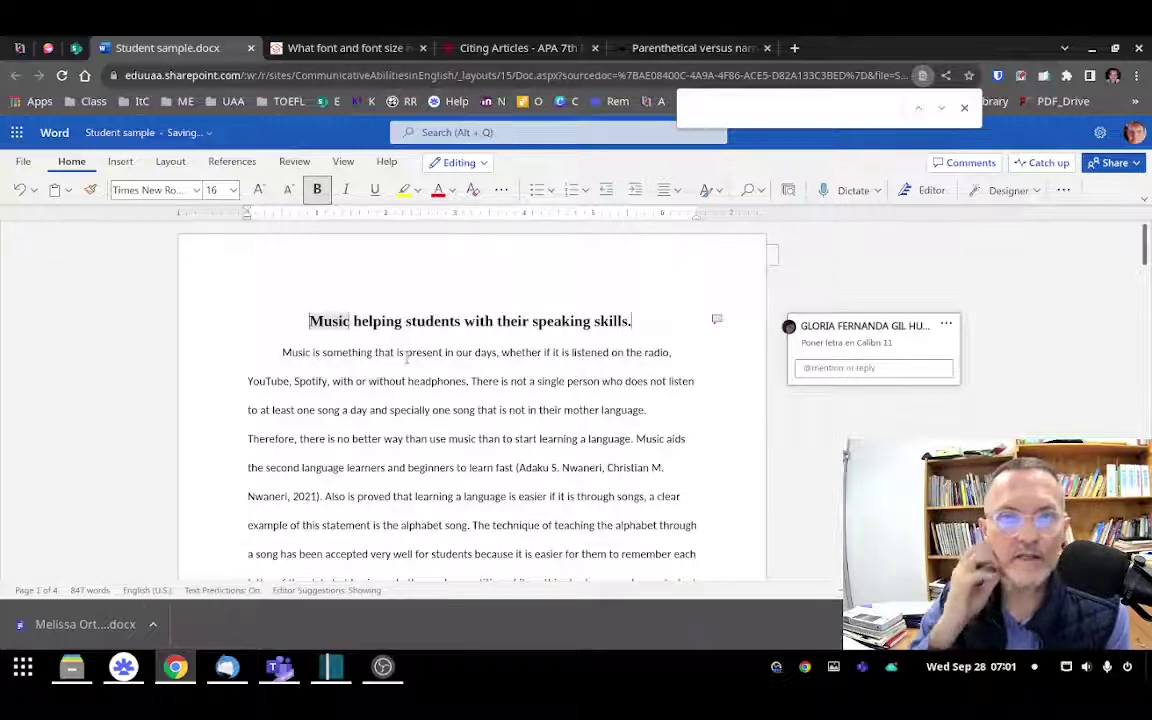
scroll(407, 358, "down", 5)
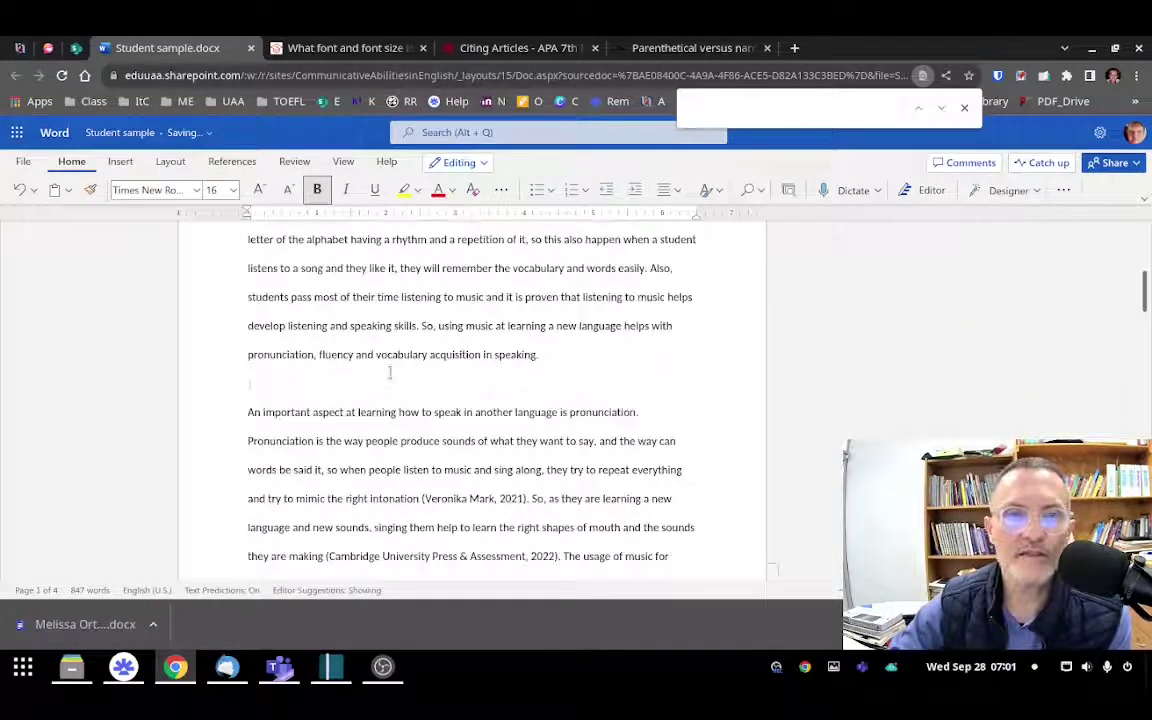
left_click(390, 372)
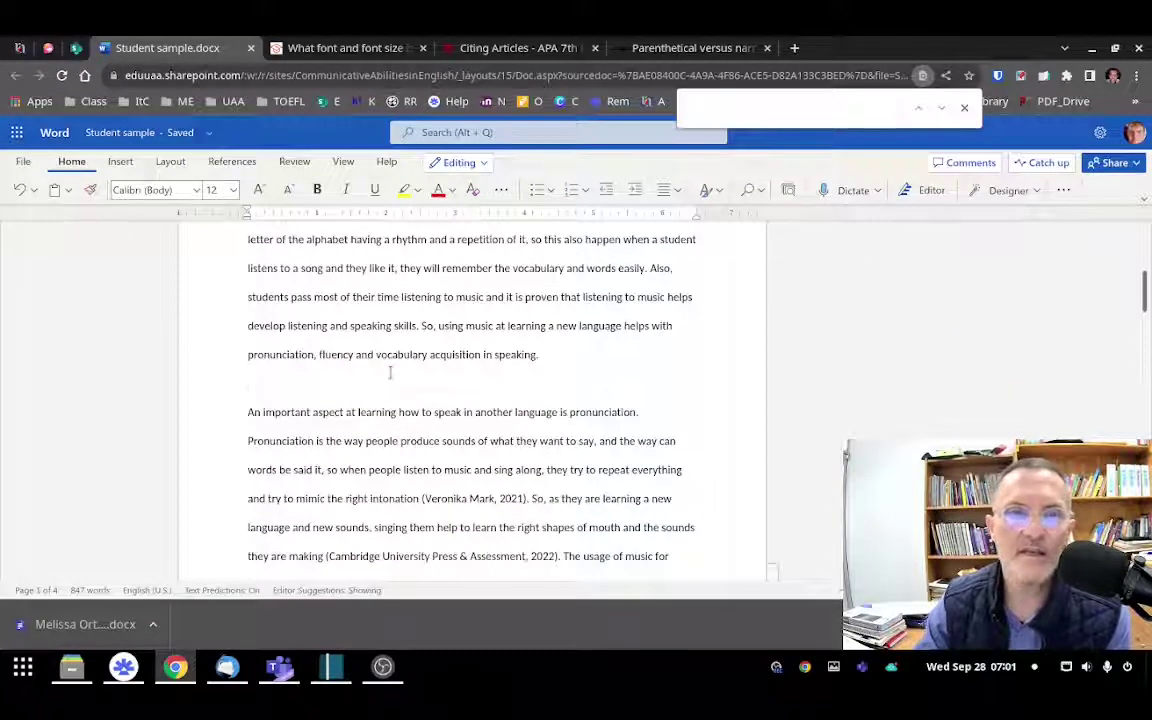
key("BackSpace")
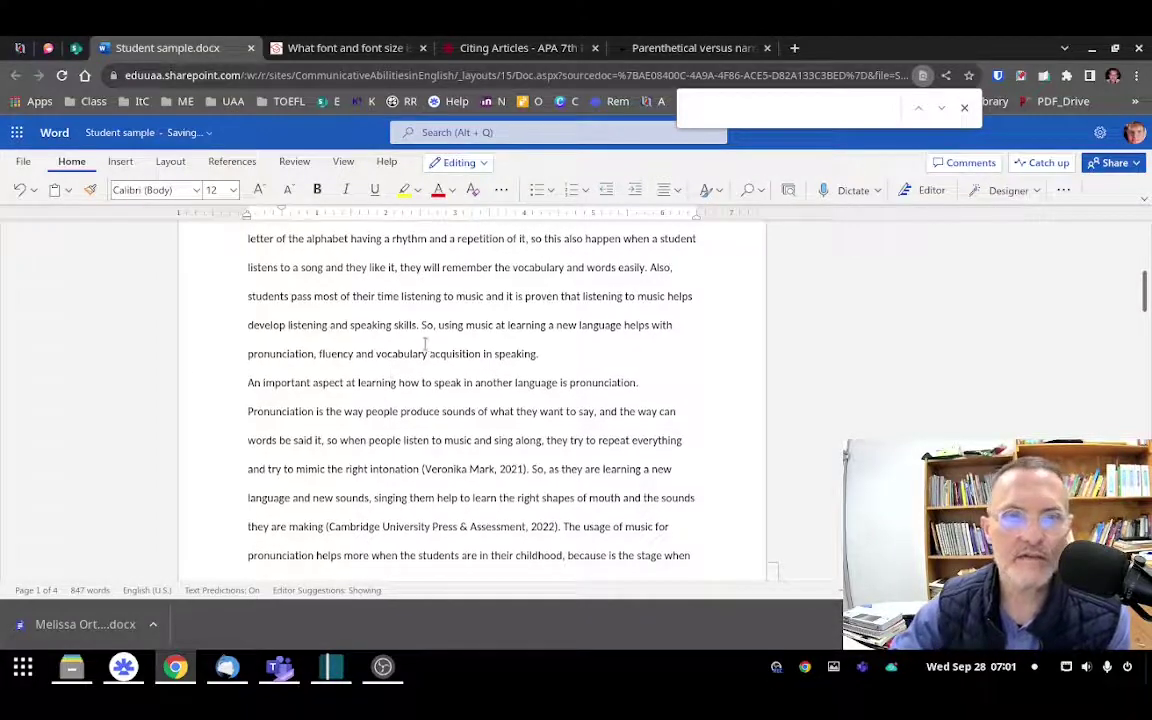
scroll(390, 372, "down", 5)
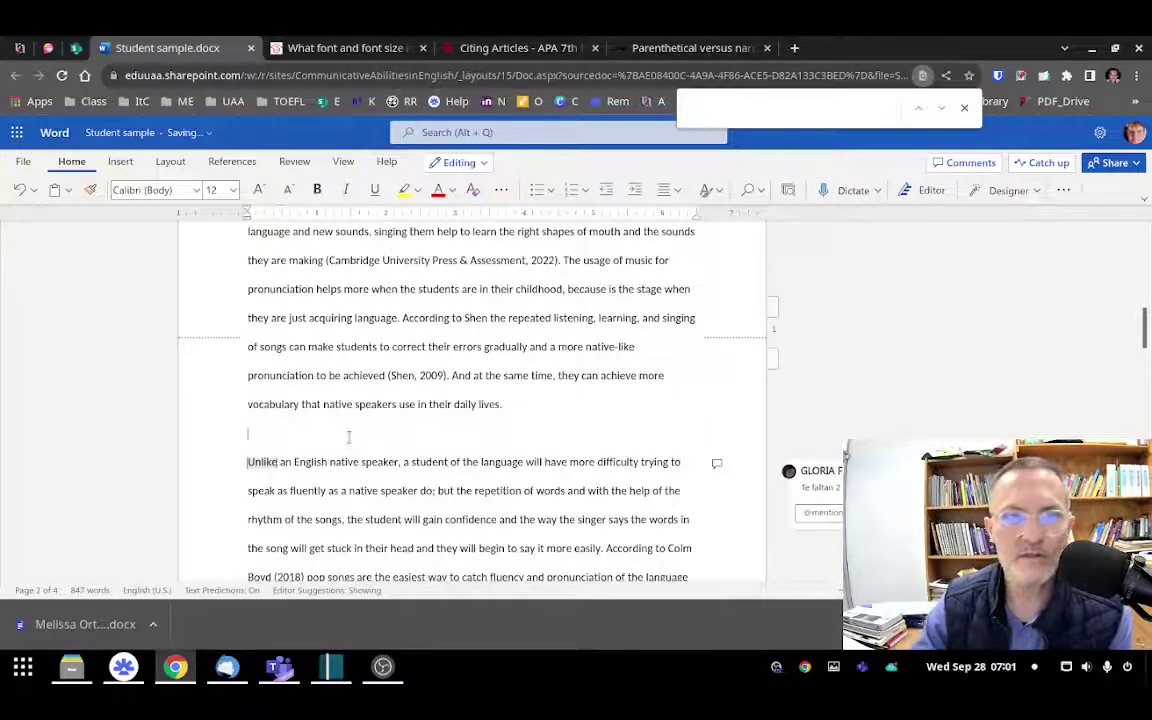
key("BackSpace")
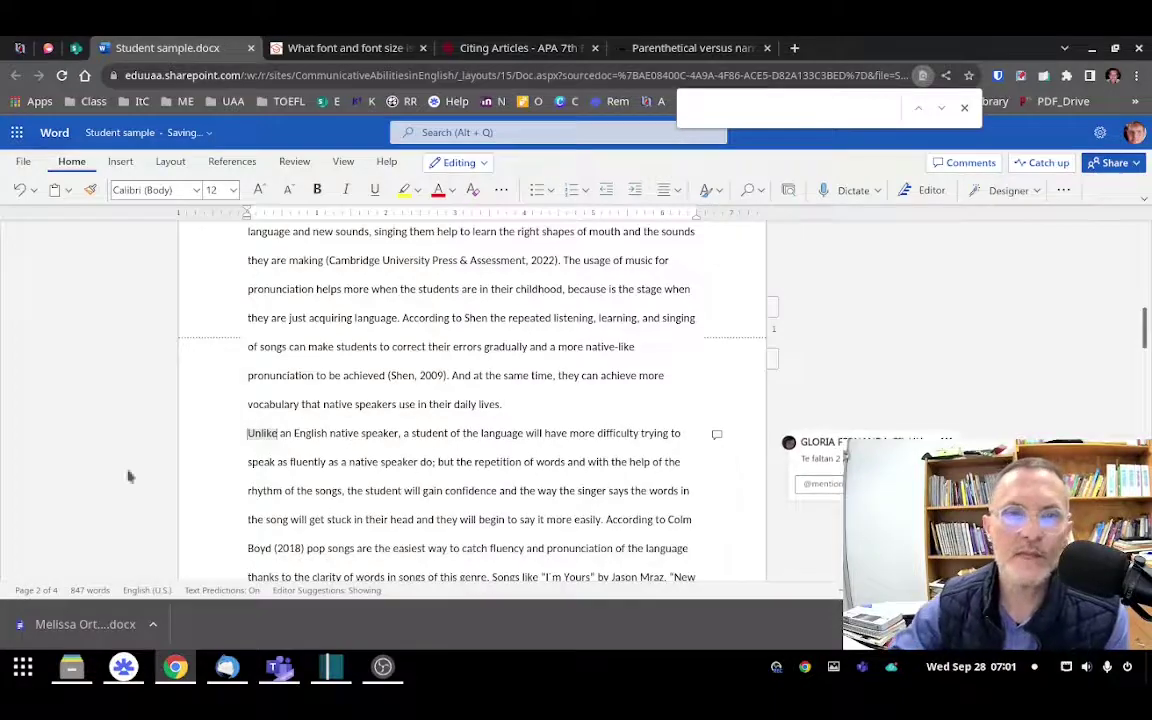
Step: Examine the first-line indents and the spacing between paragraphs from the title to the closing paragraph starting "Music is an excellent way"
scroll(348, 437, "up", 5)
scroll(377, 308, "up", 3)
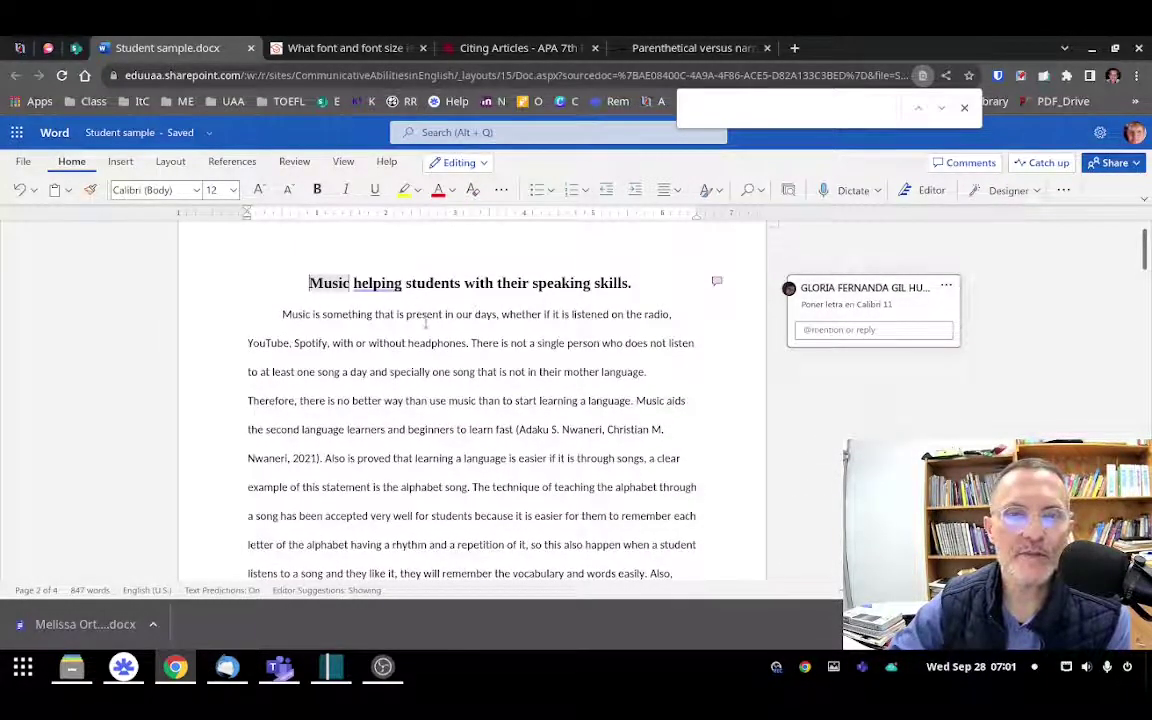
scroll(400, 300, "down", 5)
scroll(345, 317, "down", 4)
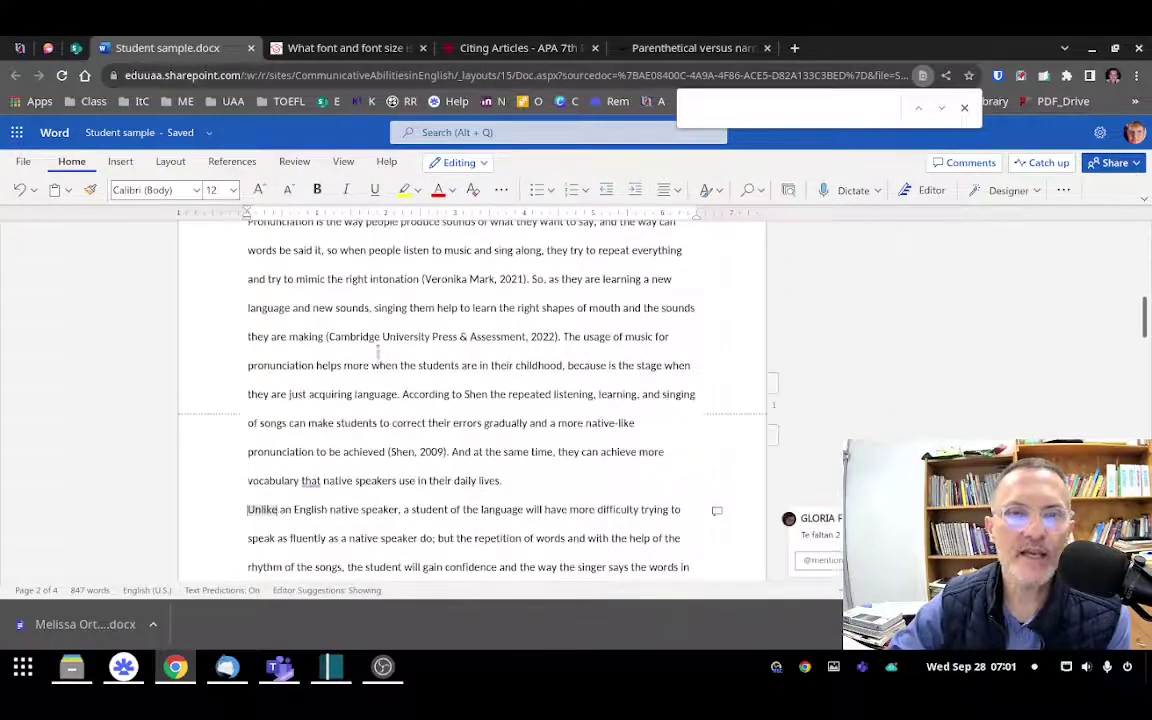
scroll(320, 340, "up", 2)
scroll(325, 372, "up", 3)
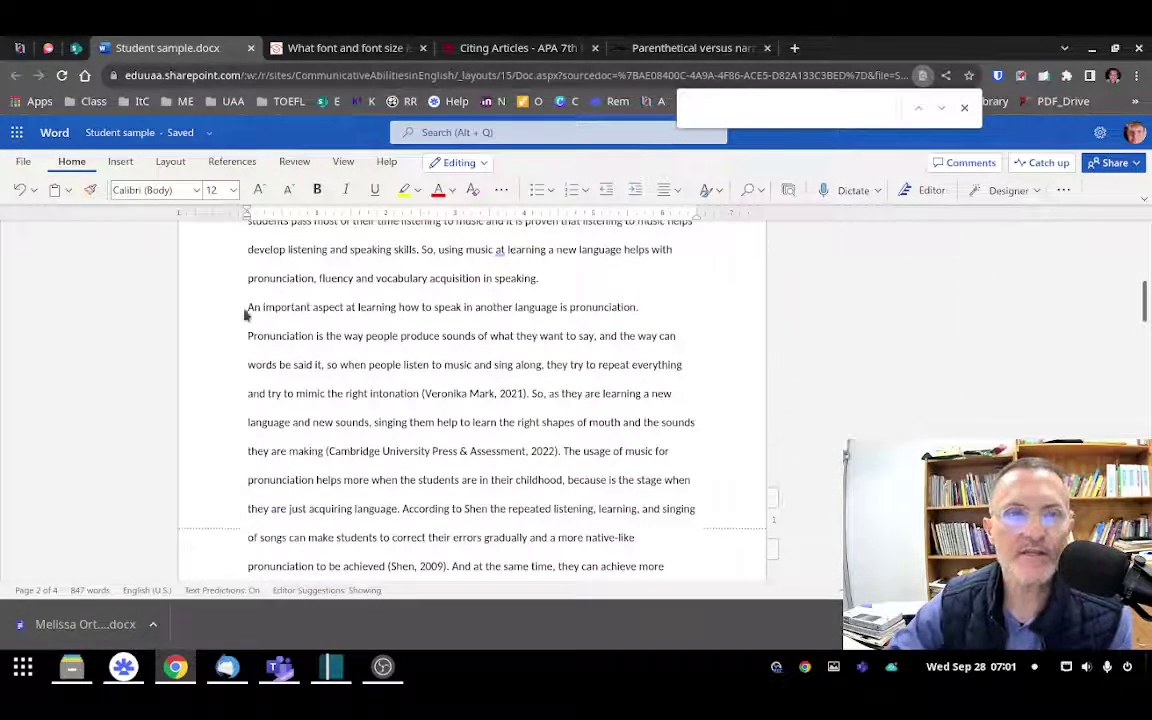
scroll(318, 376, "up", 3)
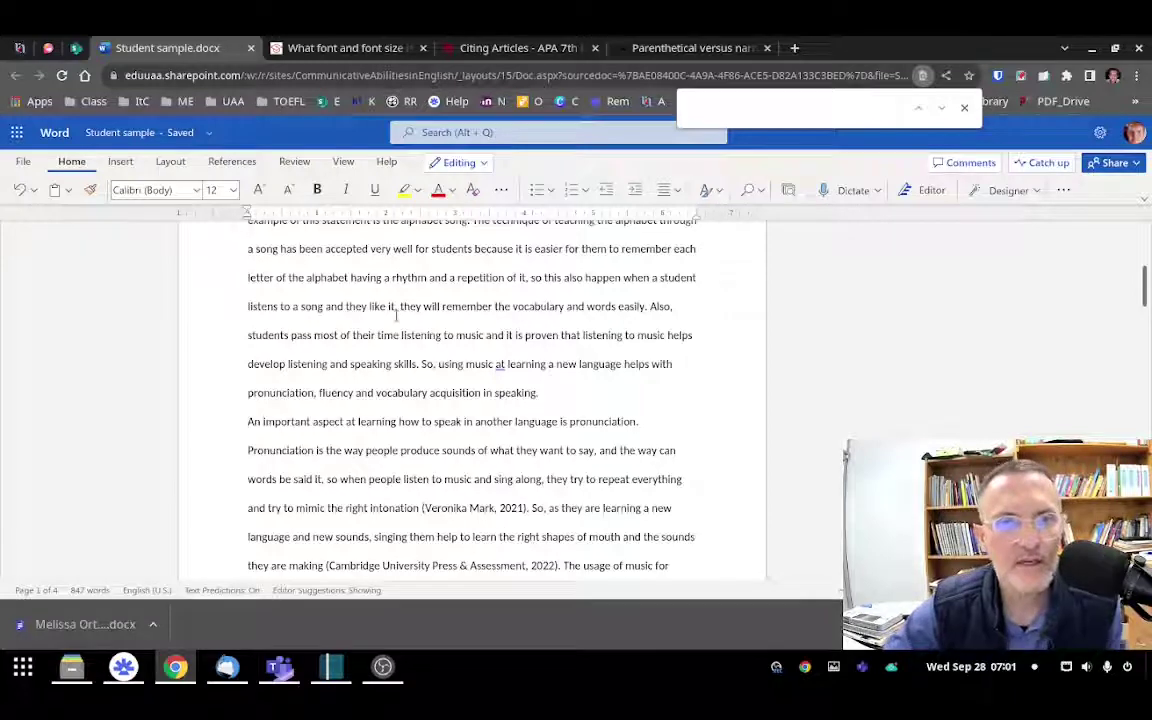
scroll(390, 335, "up", 4)
scroll(380, 347, "up", 3)
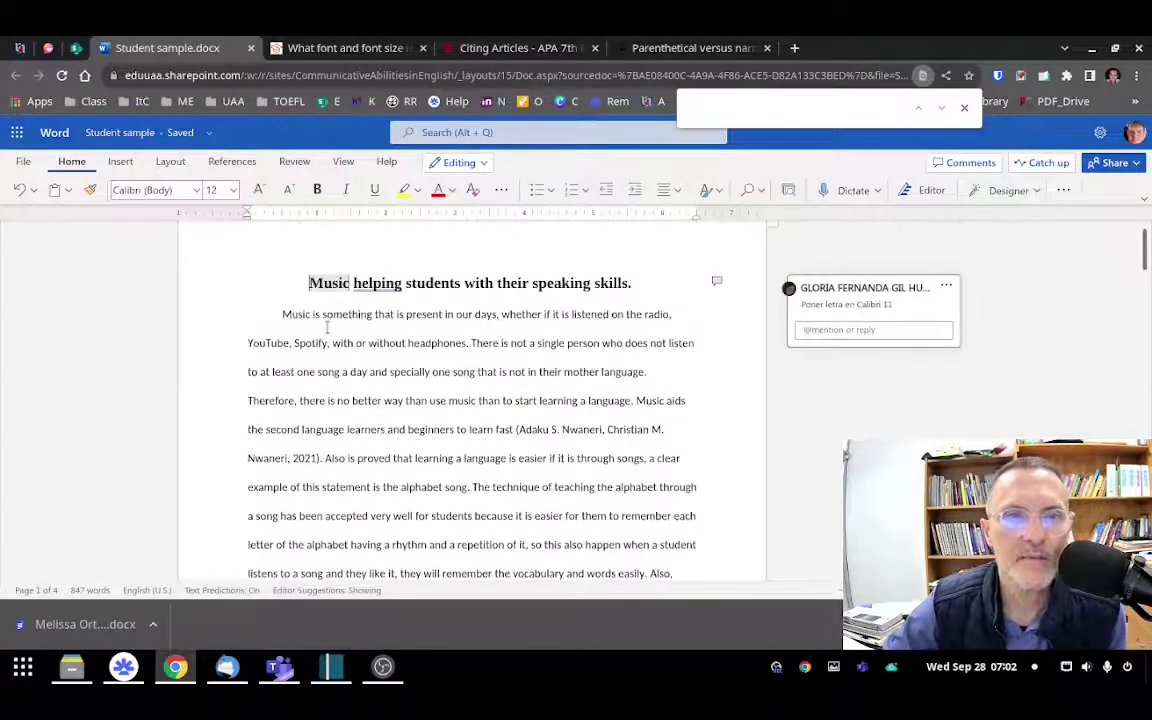
scroll(383, 349, "down", 2)
scroll(385, 350, "down", 7)
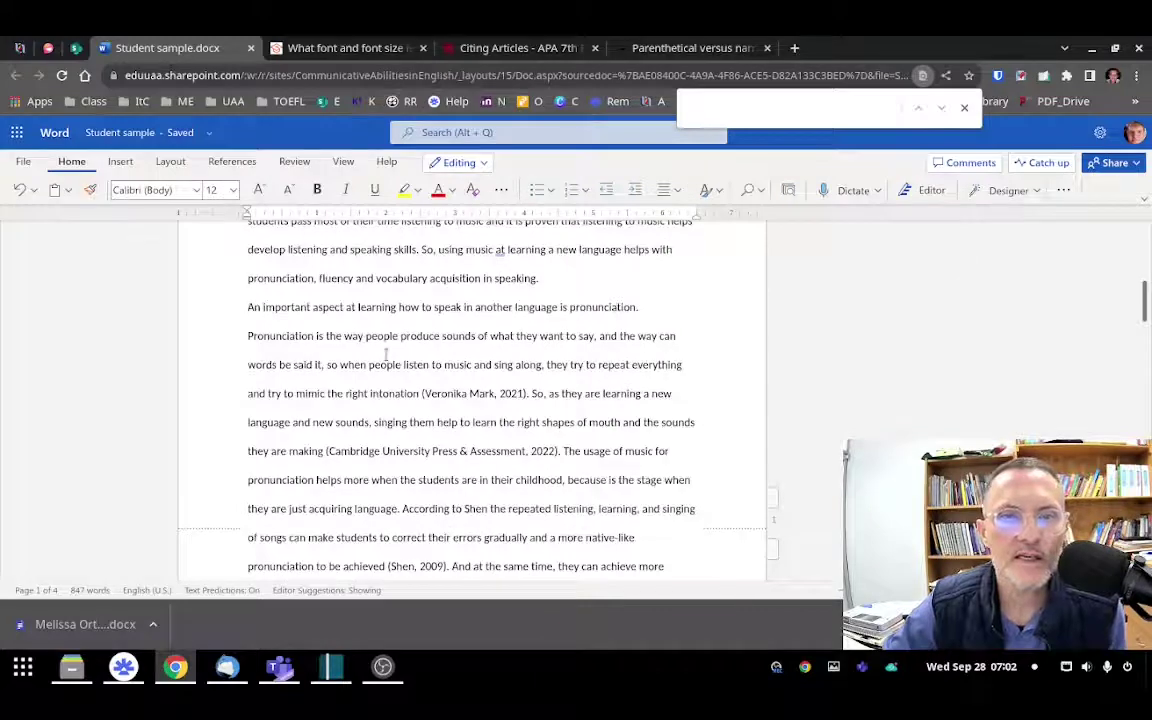
scroll(385, 352, "down", 5)
scroll(669, 416, "down", 4)
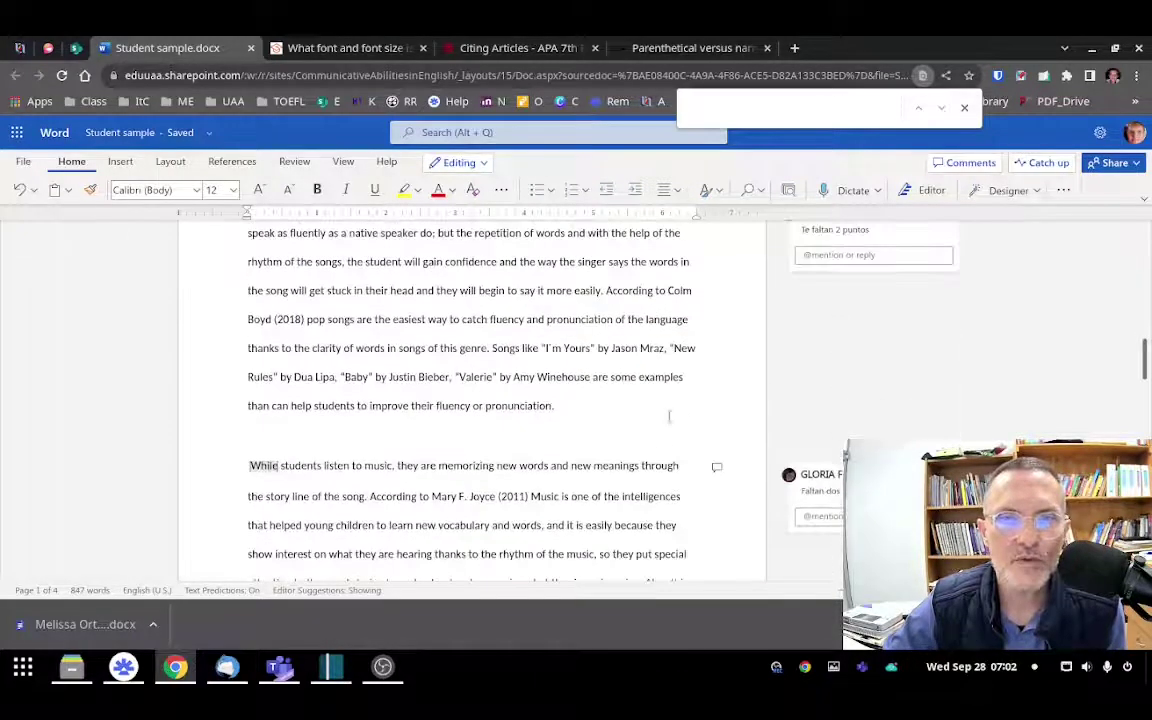
scroll(514, 449, "down", 3)
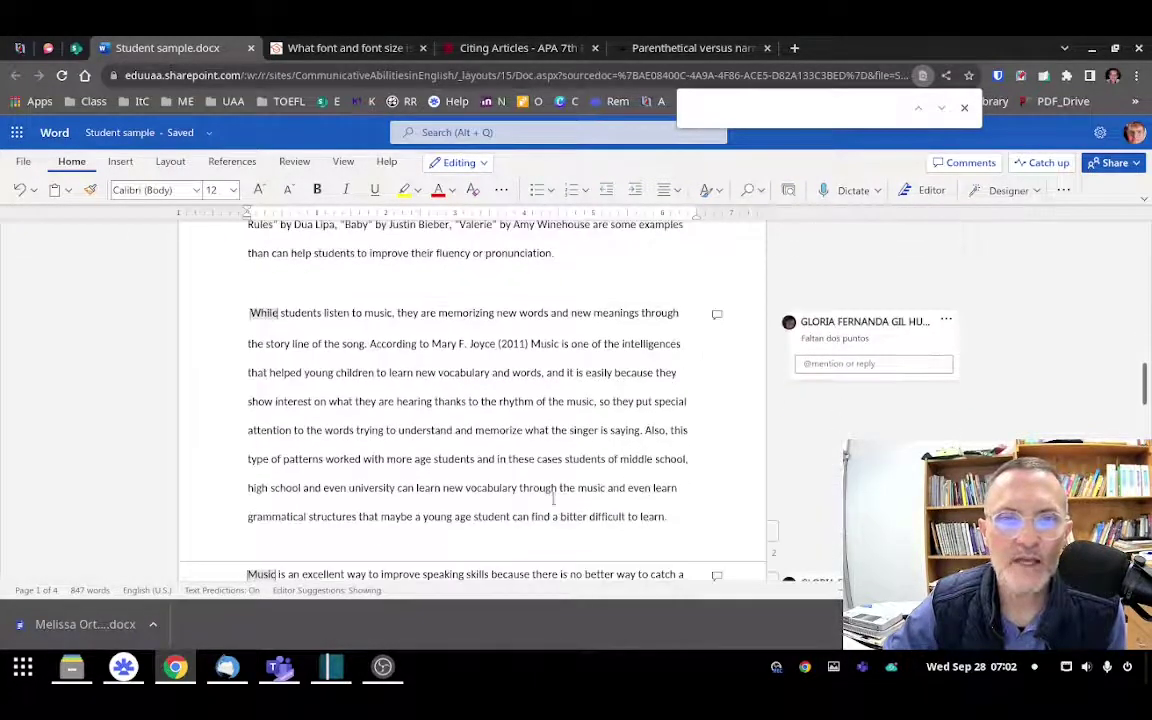
scroll(666, 517, "down", 5)
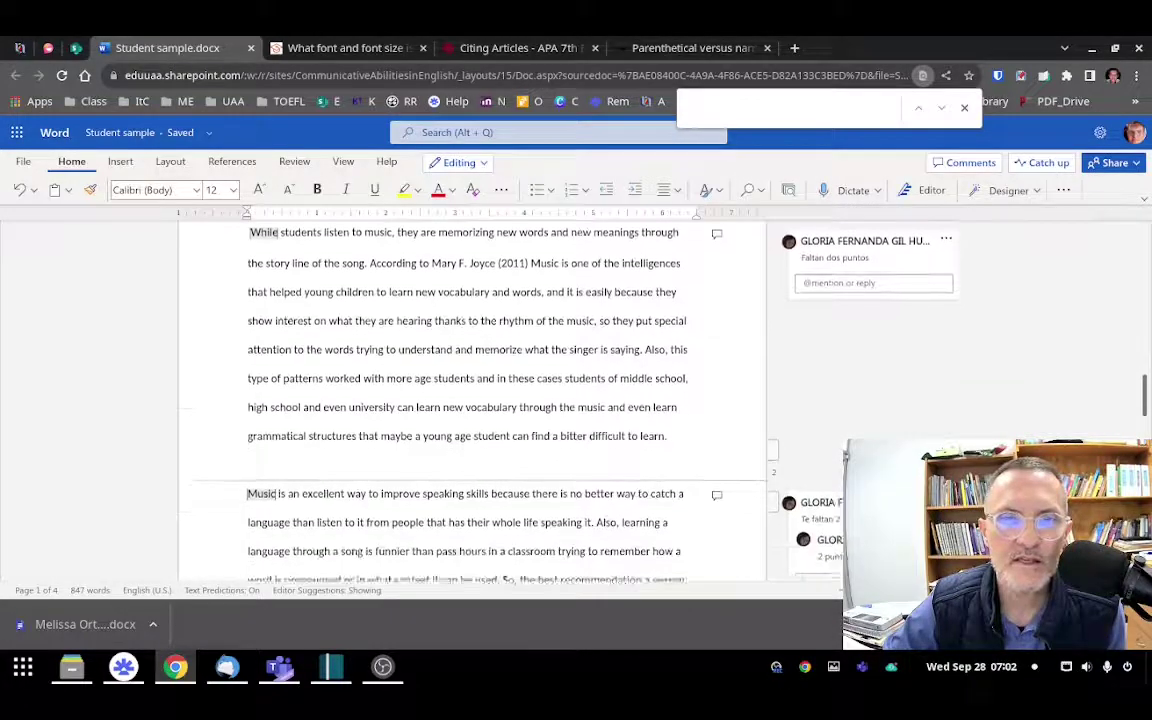
Step: Try justified alignment on all body paragraphs and set them back to left alignment
left_click_drag(452, 489, 393, 249)
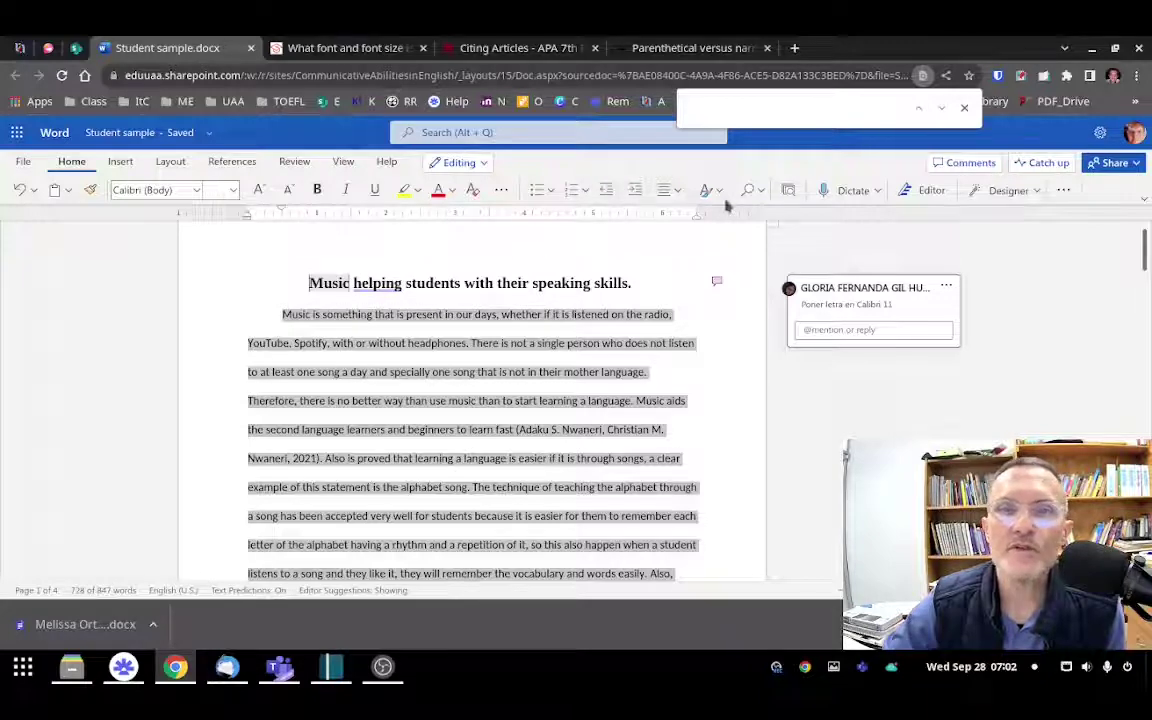
left_click(663, 190)
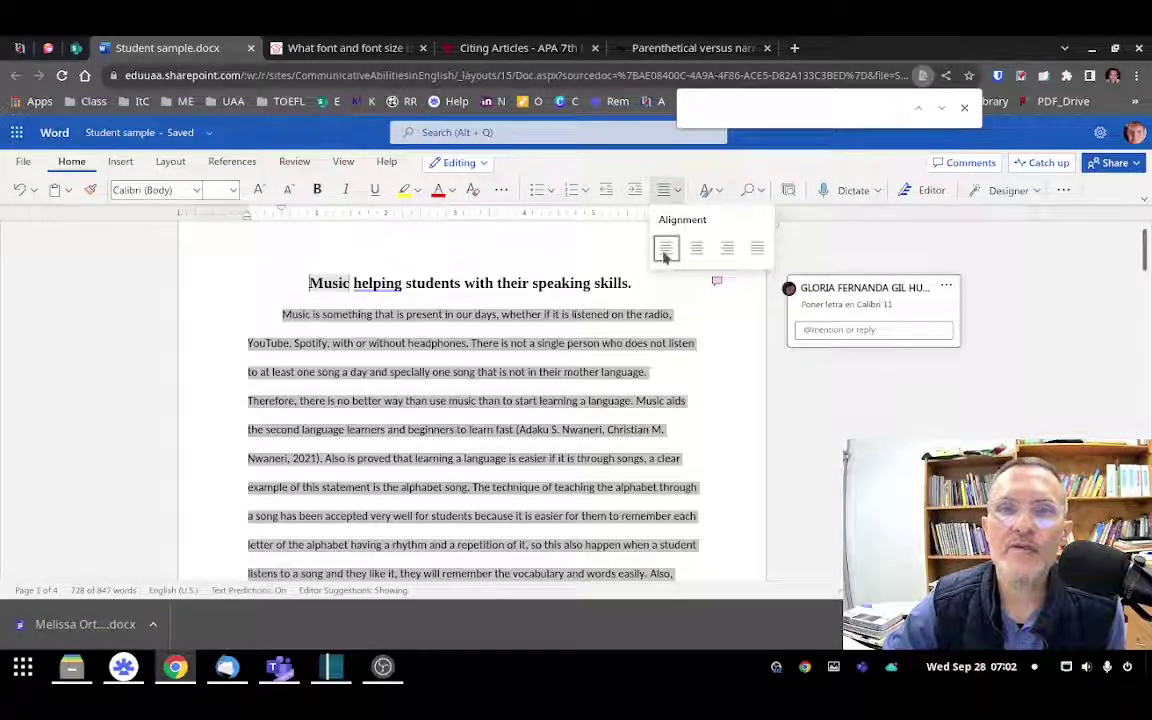
key("ctrl+j")
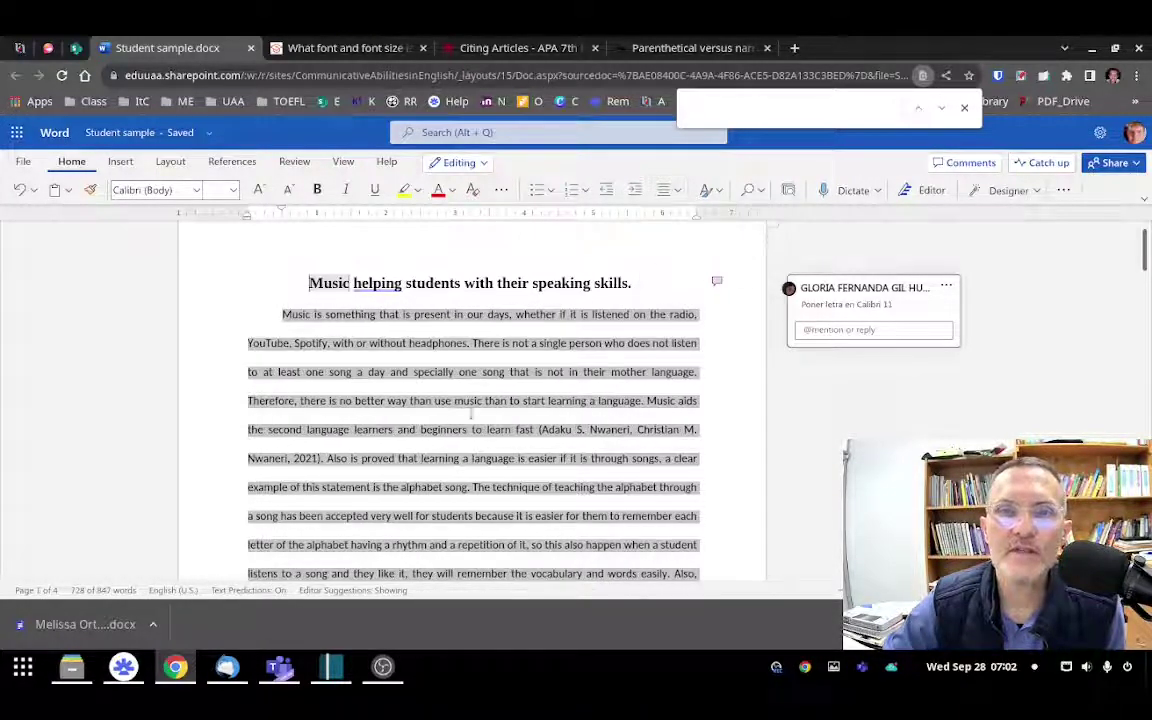
left_click(663, 190)
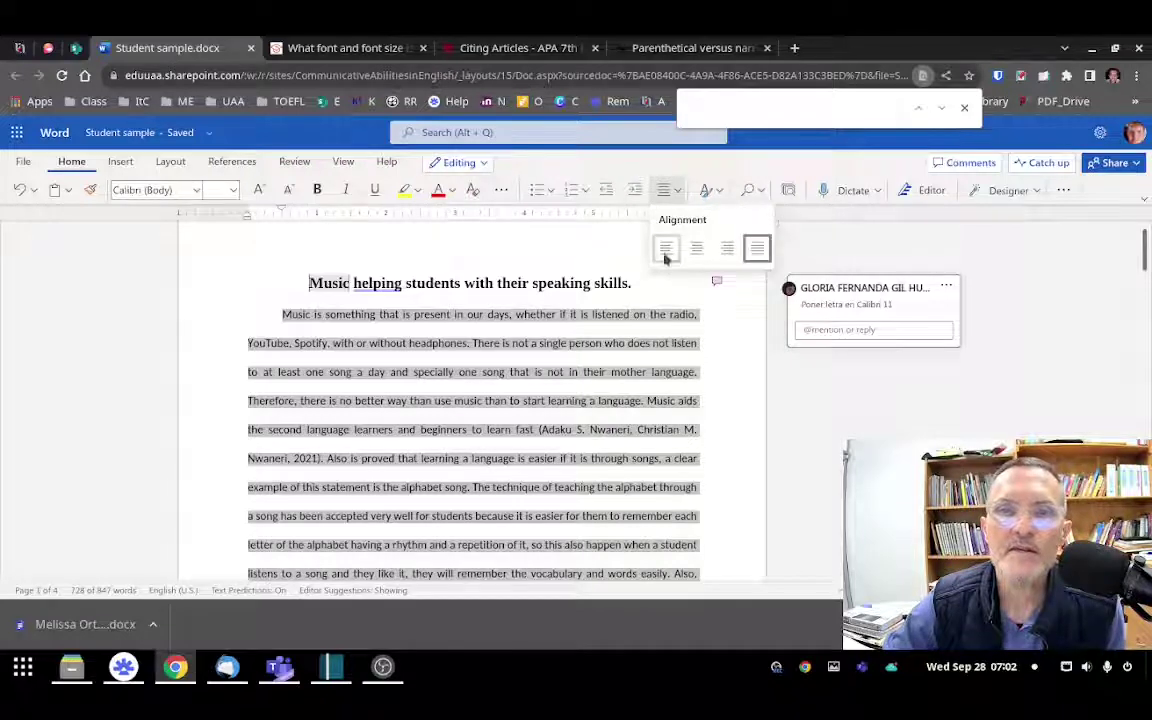
left_click(660, 251)
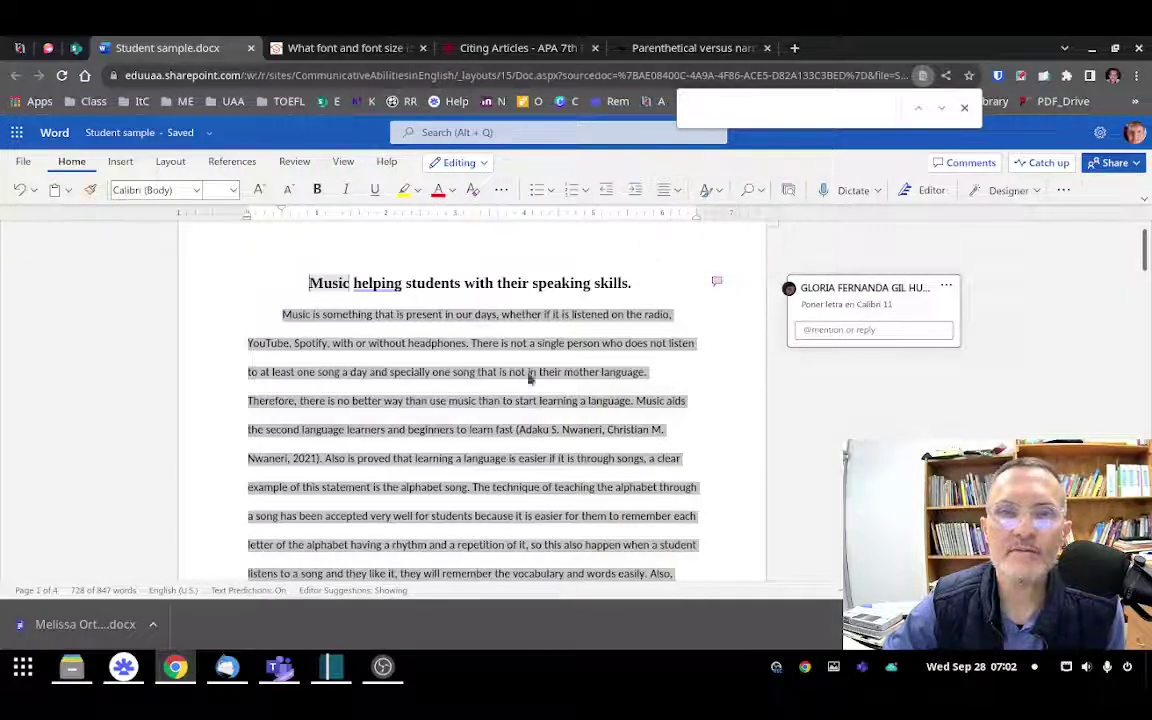
left_click(509, 398)
Step: Select the reference entries from Cambridge Assessment English through Britishcouncil.org, and close the page opened from the first entry's link
scroll(509, 398, "down", 3)
scroll(509, 398, "down", 10)
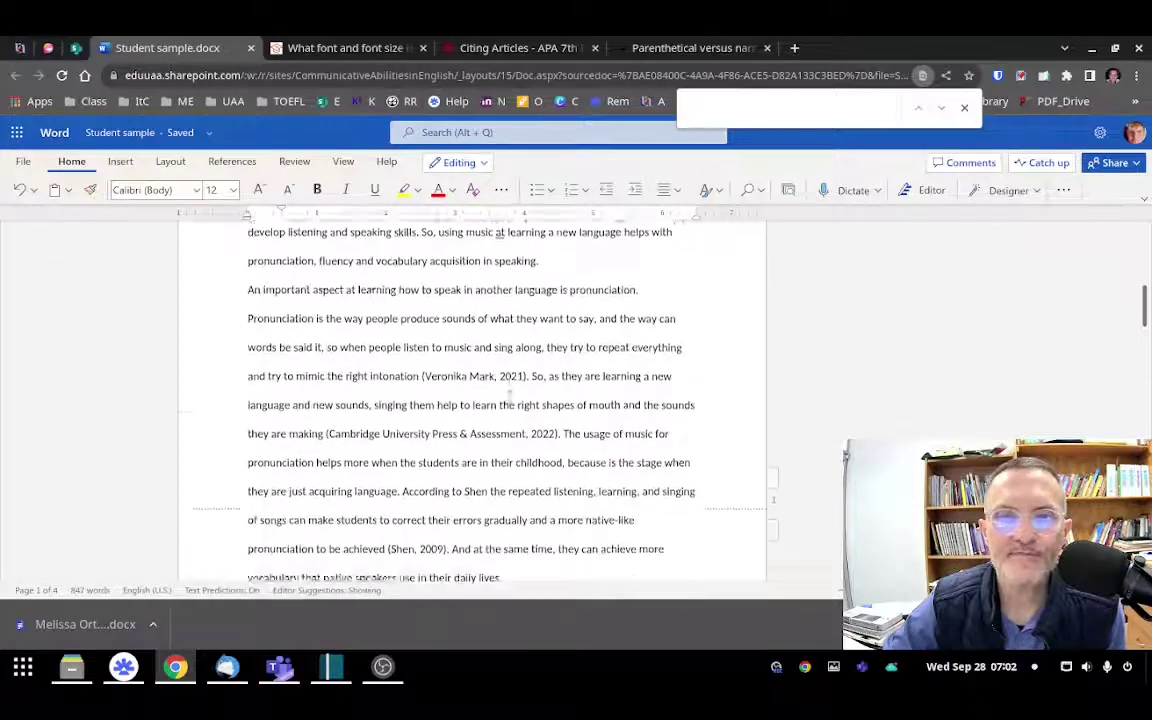
scroll(511, 400, "down", 8)
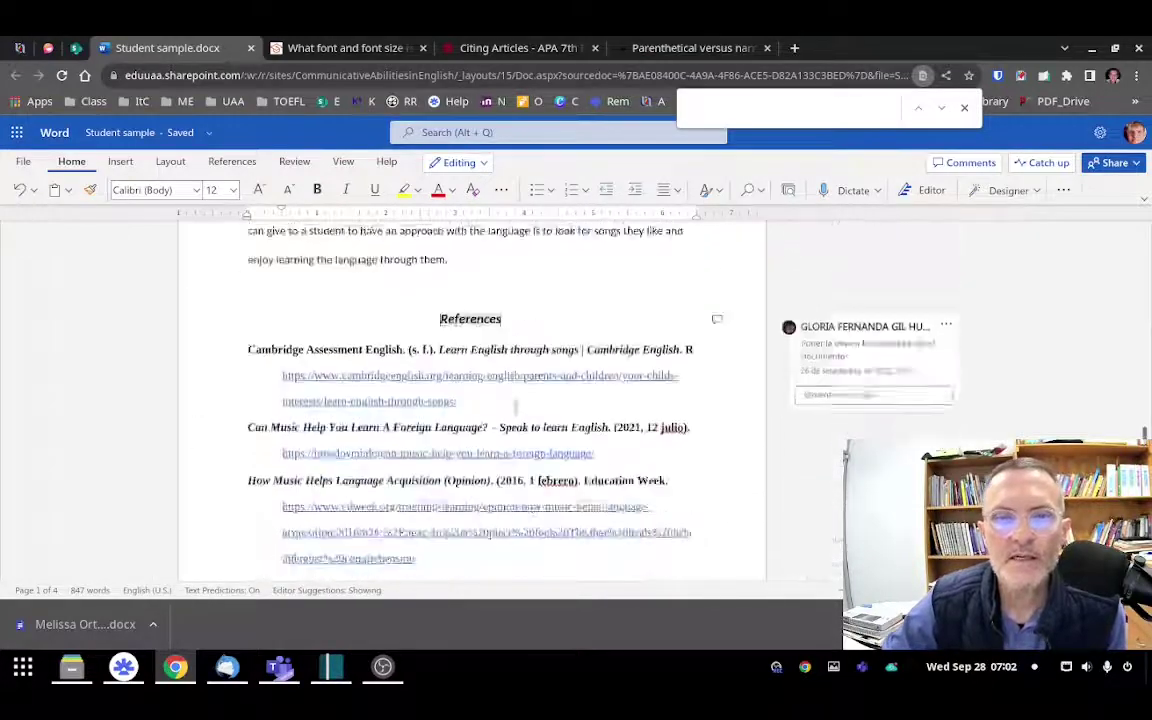
scroll(511, 400, "up", 3)
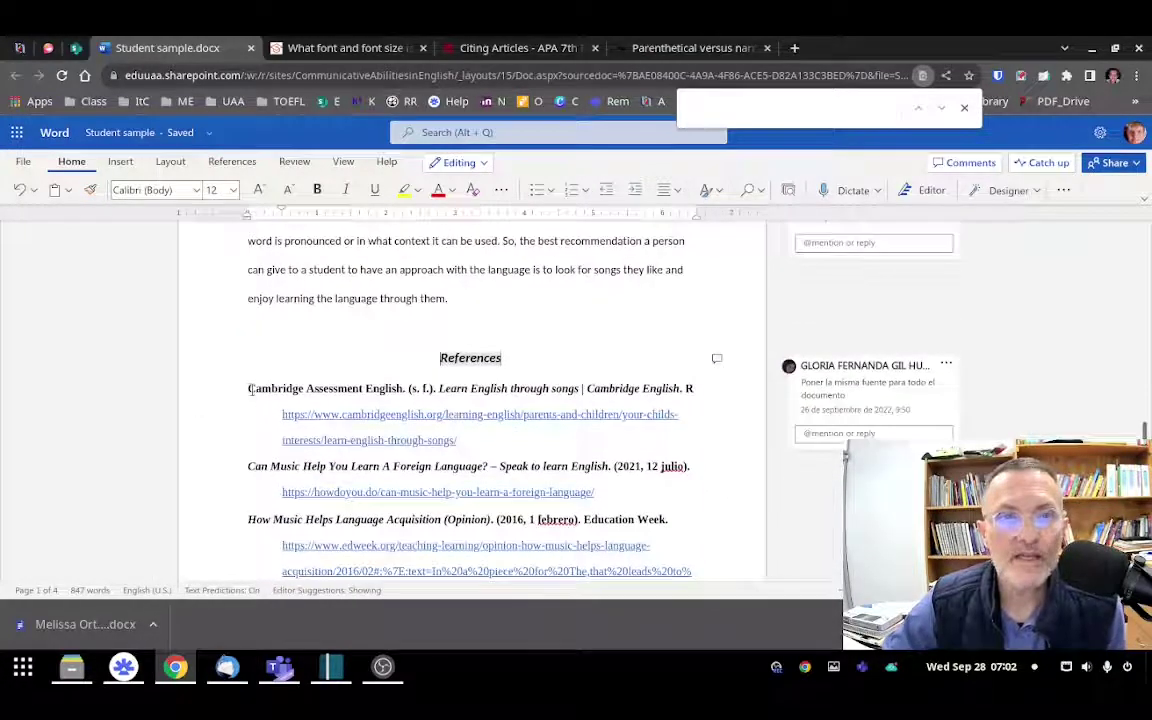
left_click_drag(249, 394, 457, 440)
scroll(390, 446, "down", 5)
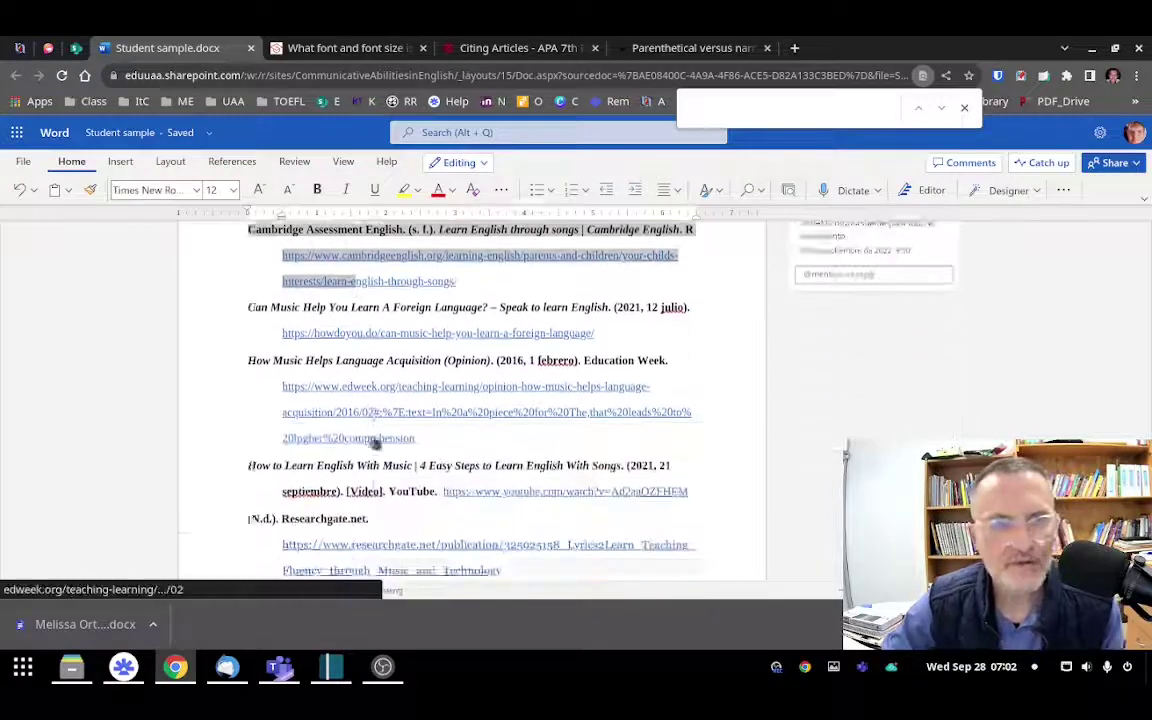
scroll(406, 450, "down", 5)
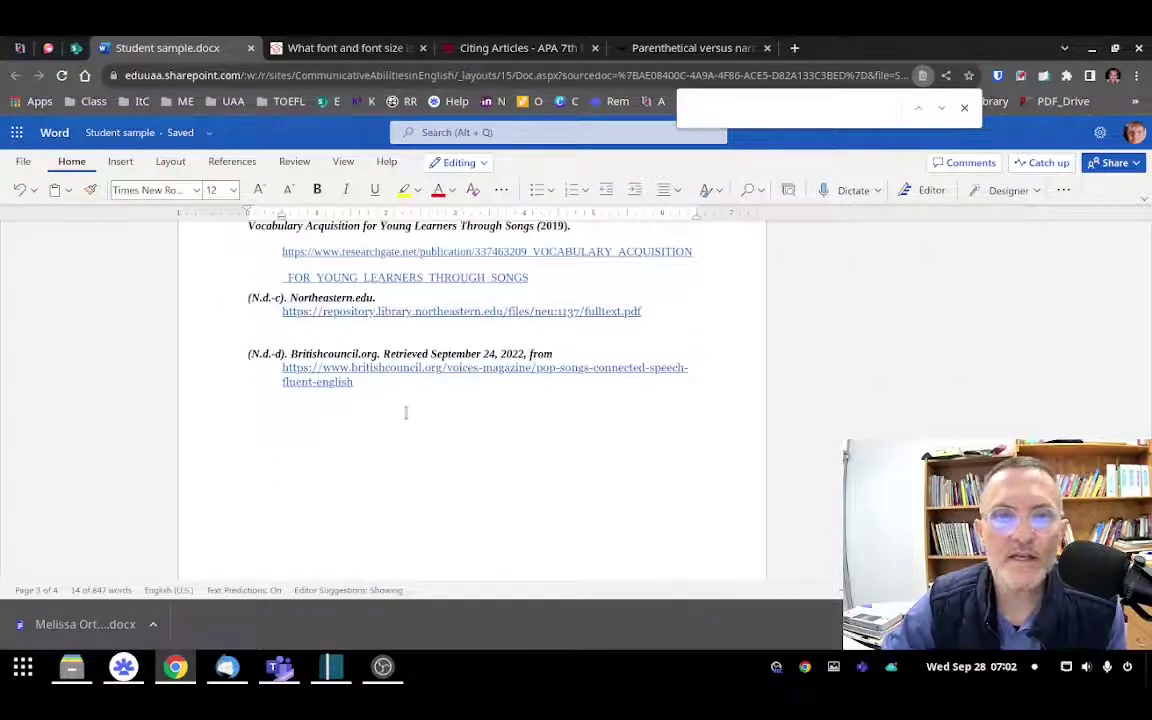
left_click(406, 412, "shift")
scroll(320, 225, "up", 1)
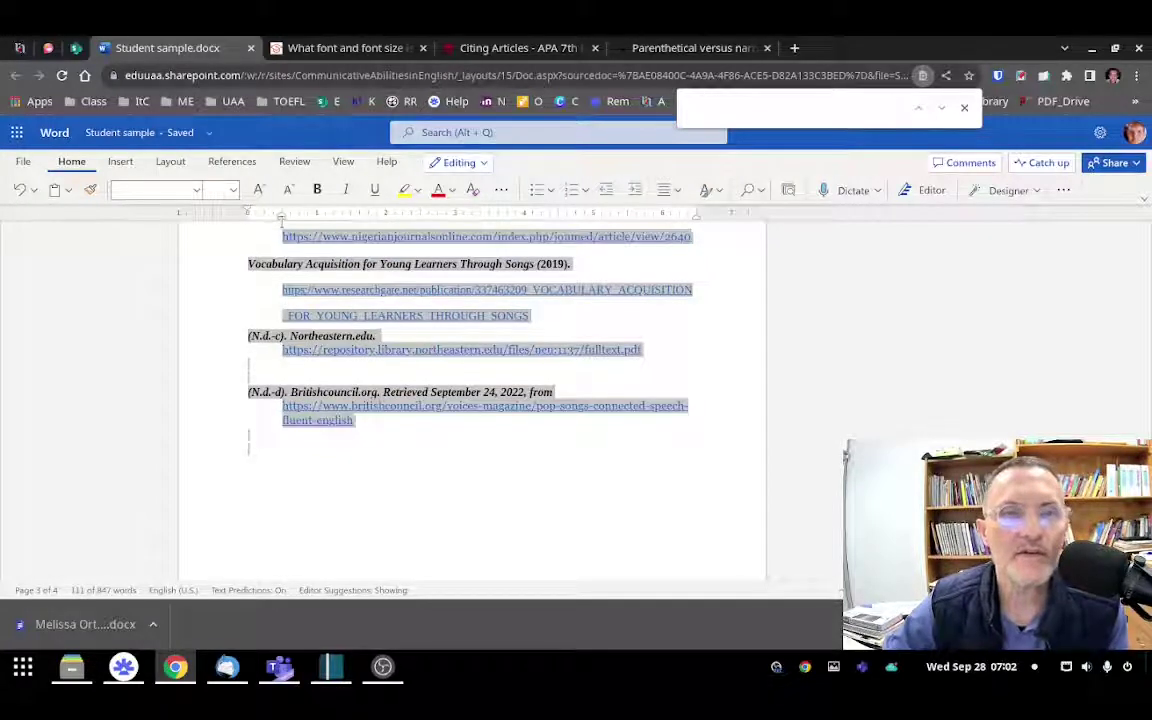
scroll(298, 239, "up", 10)
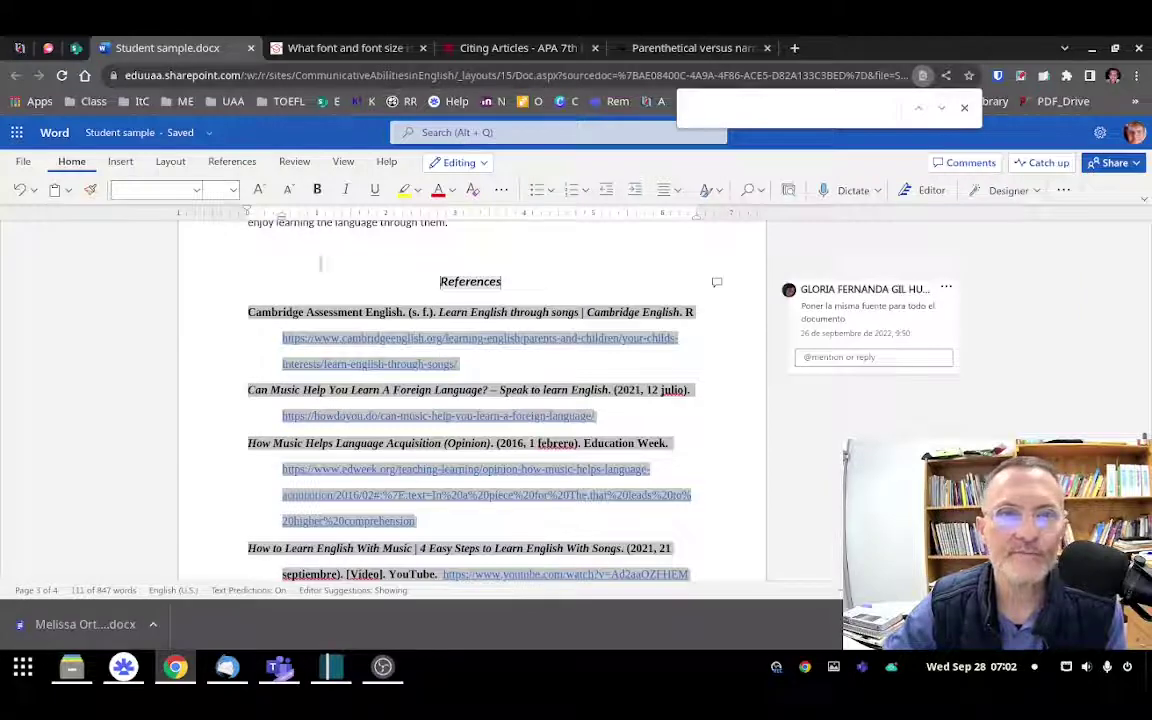
left_click(660, 340, "ctrl")
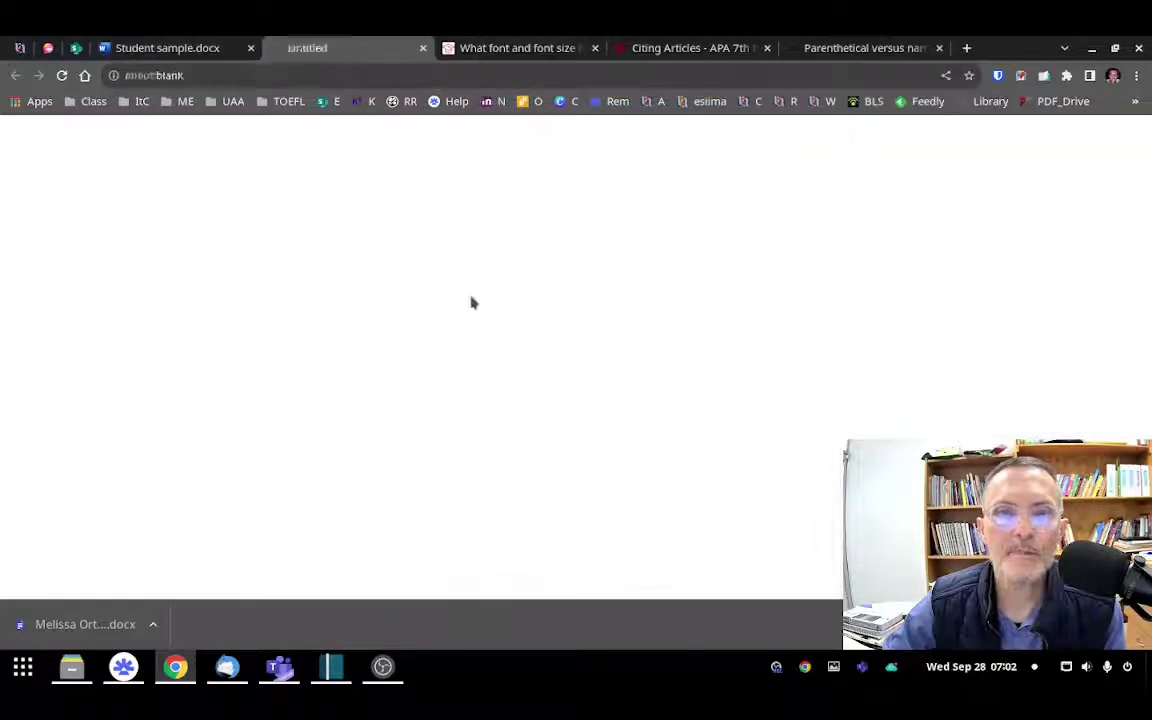
left_click(424, 48)
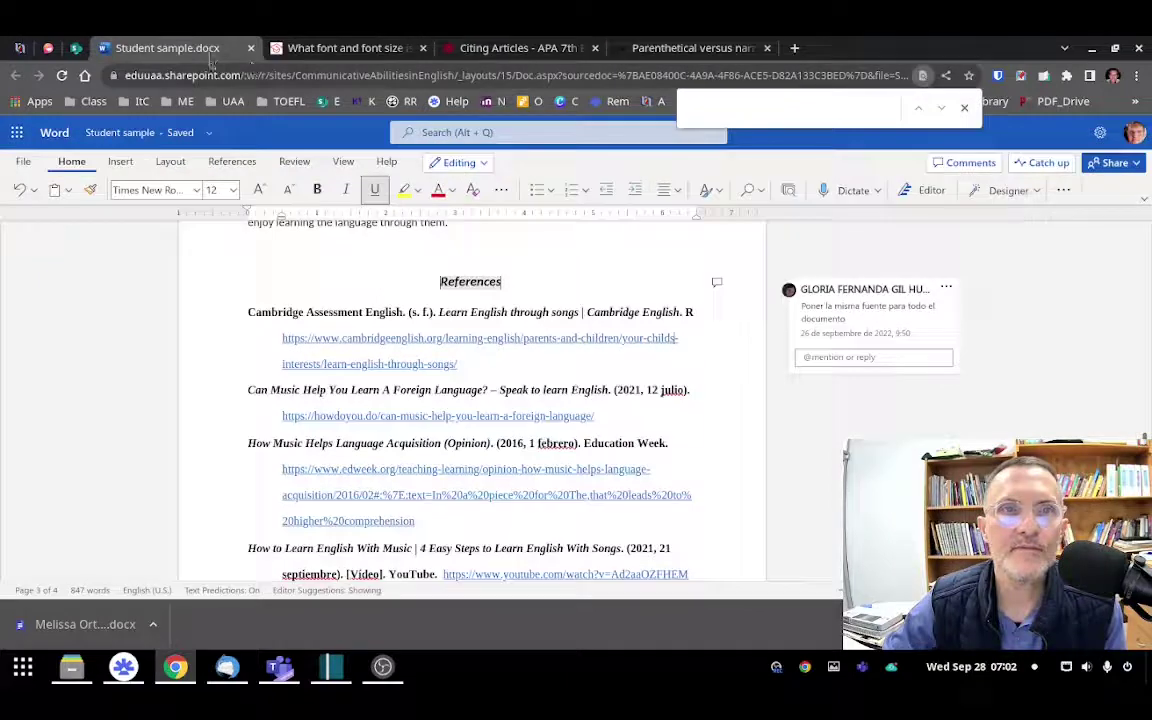
Step: Remove the italics from the References heading and keep it bold
double_click(485, 283)
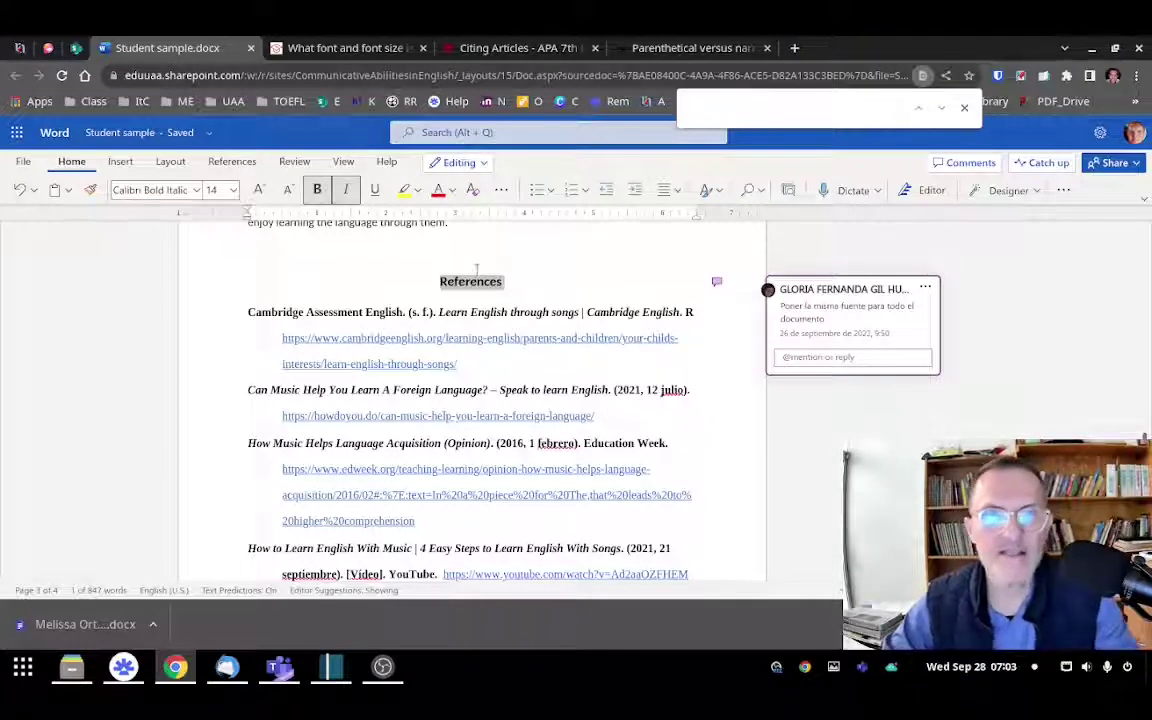
key("ctrl+i")
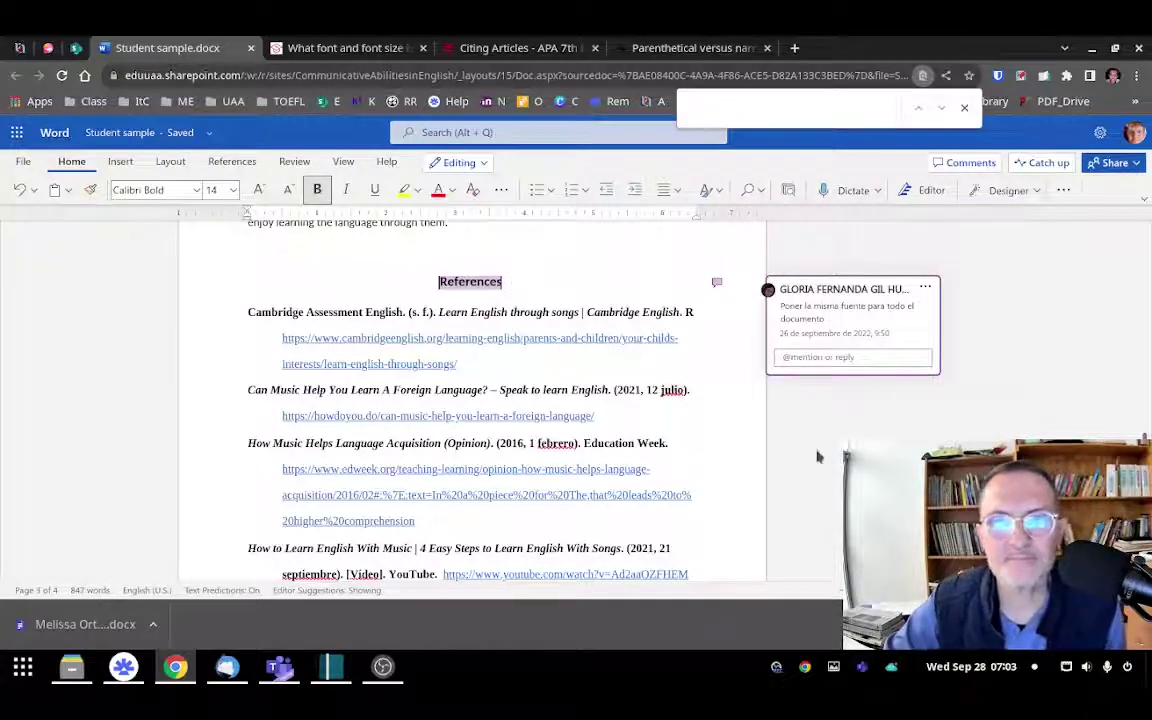
Step: Select the author names inside the in-text citation dated 2021 in the essay's first body paragraph
scroll(720, 416, "up", 8)
scroll(706, 414, "up", 5)
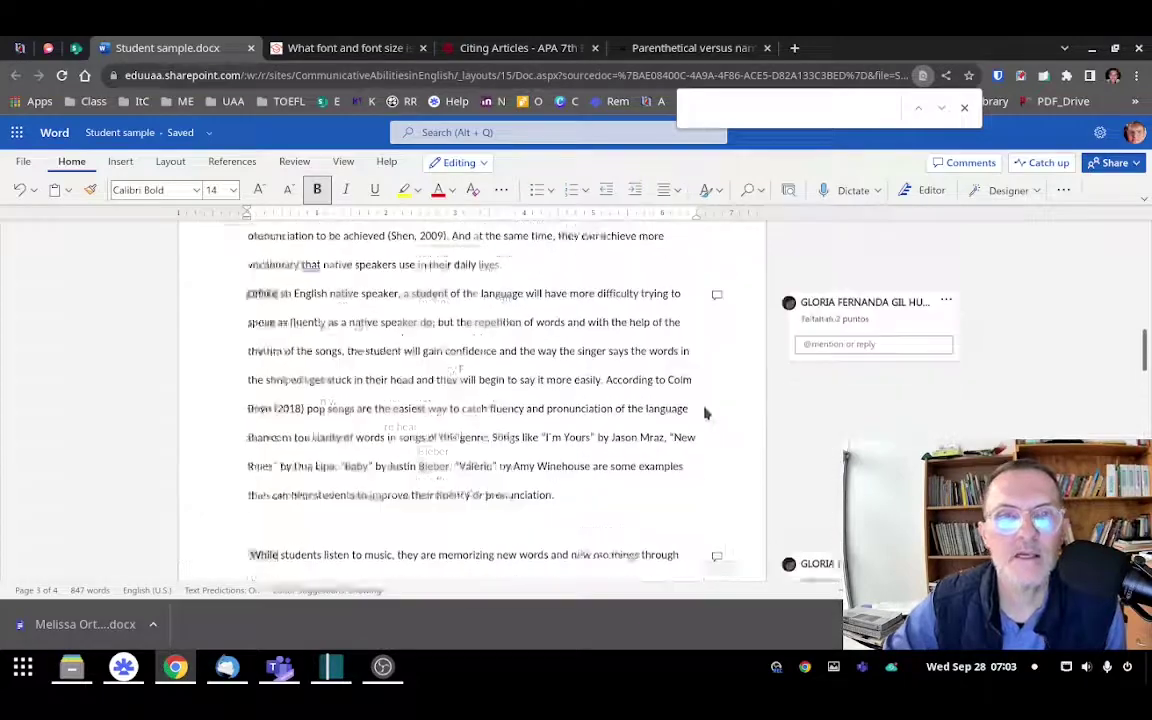
scroll(706, 414, "up", 4)
scroll(497, 426, "up", 5)
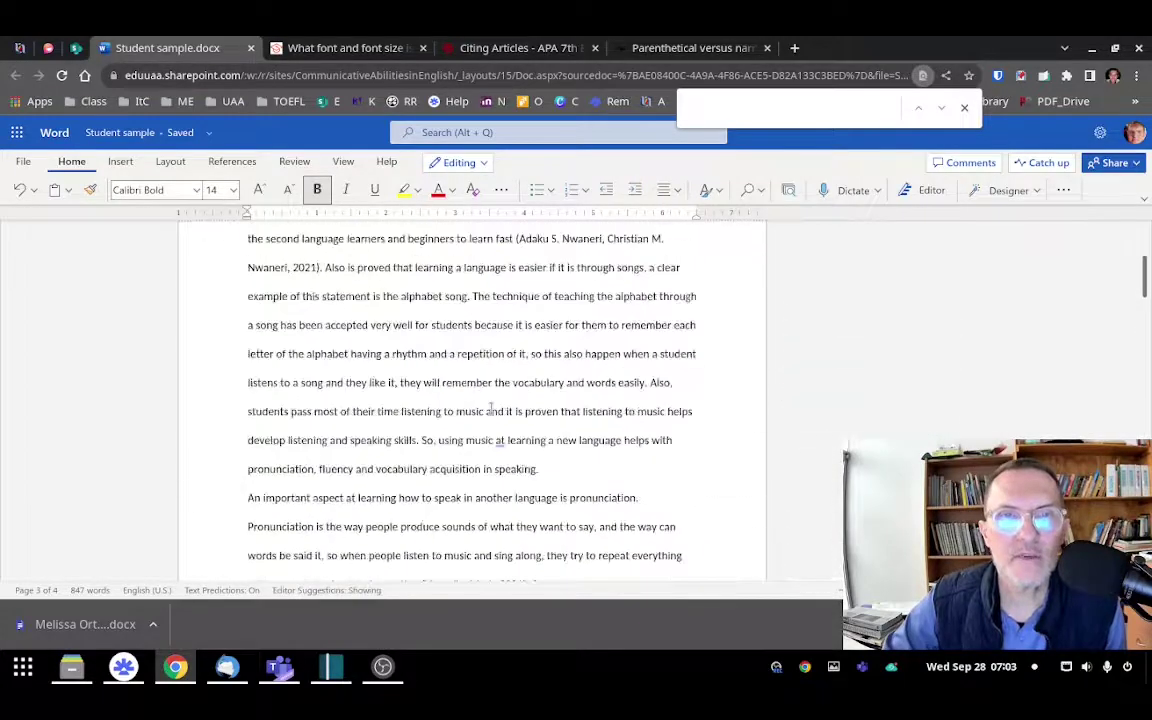
scroll(503, 395, "down", 1)
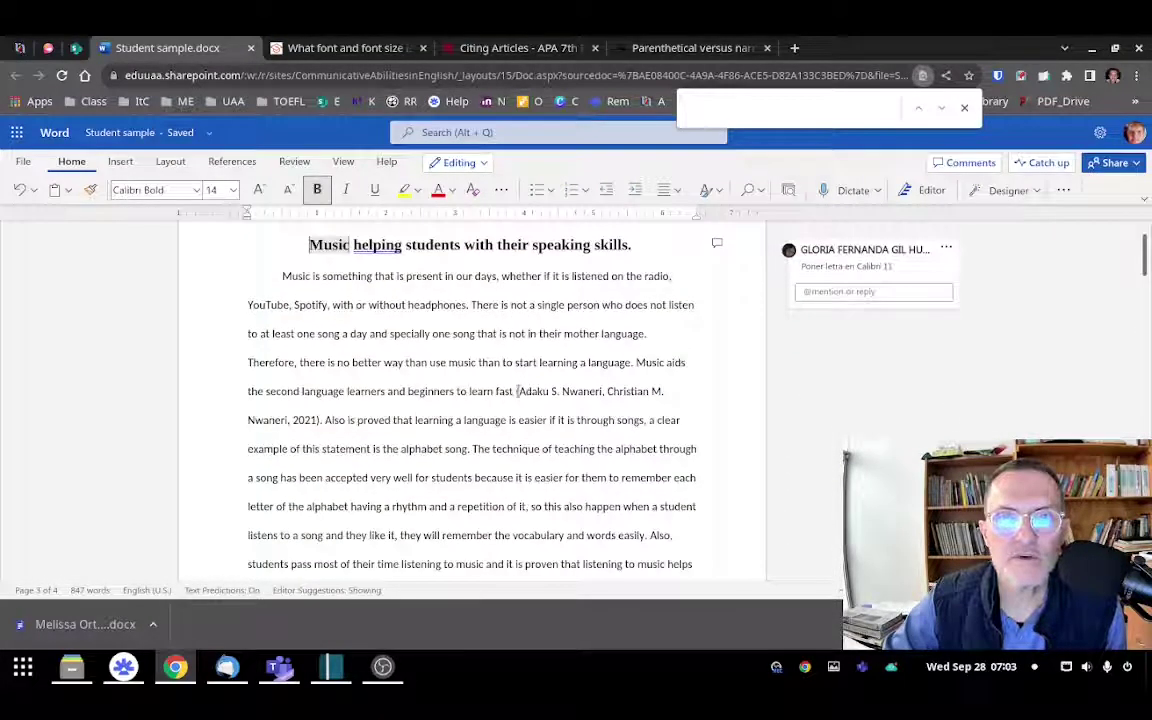
left_click_drag(519, 391, 657, 390)
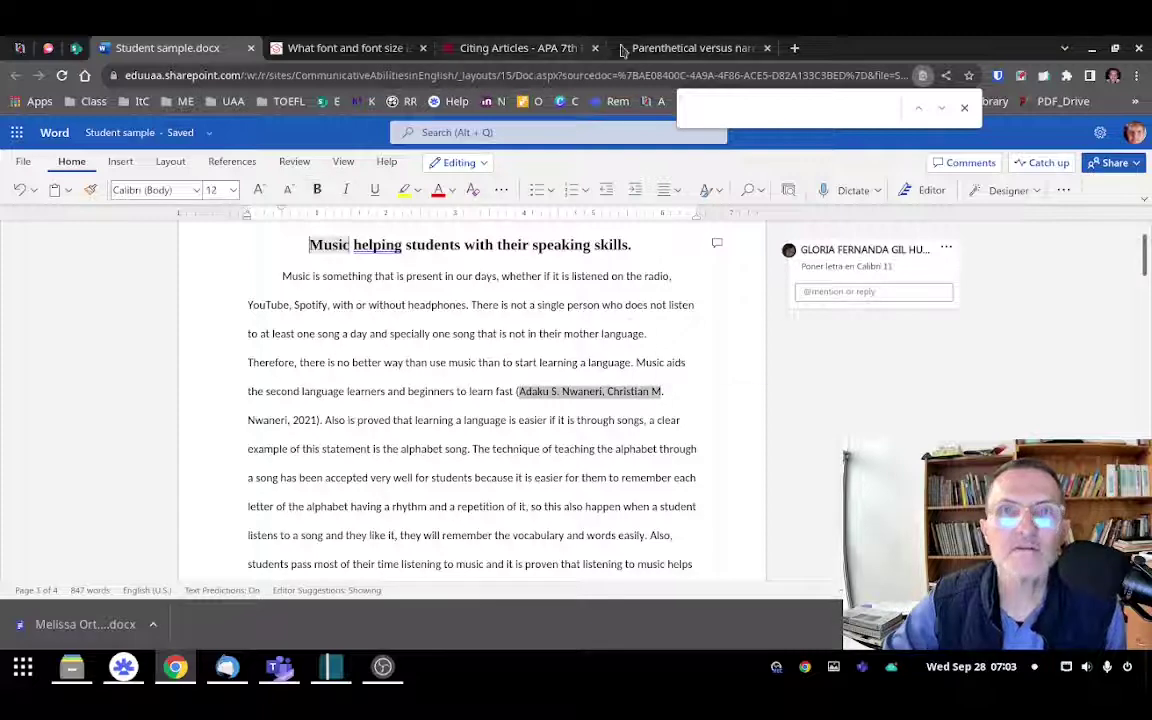
Step: On the APA 7th Edition Citing Articles page, compare the reference list and in-text citation examples for a journal article with a DOI
left_click(537, 50)
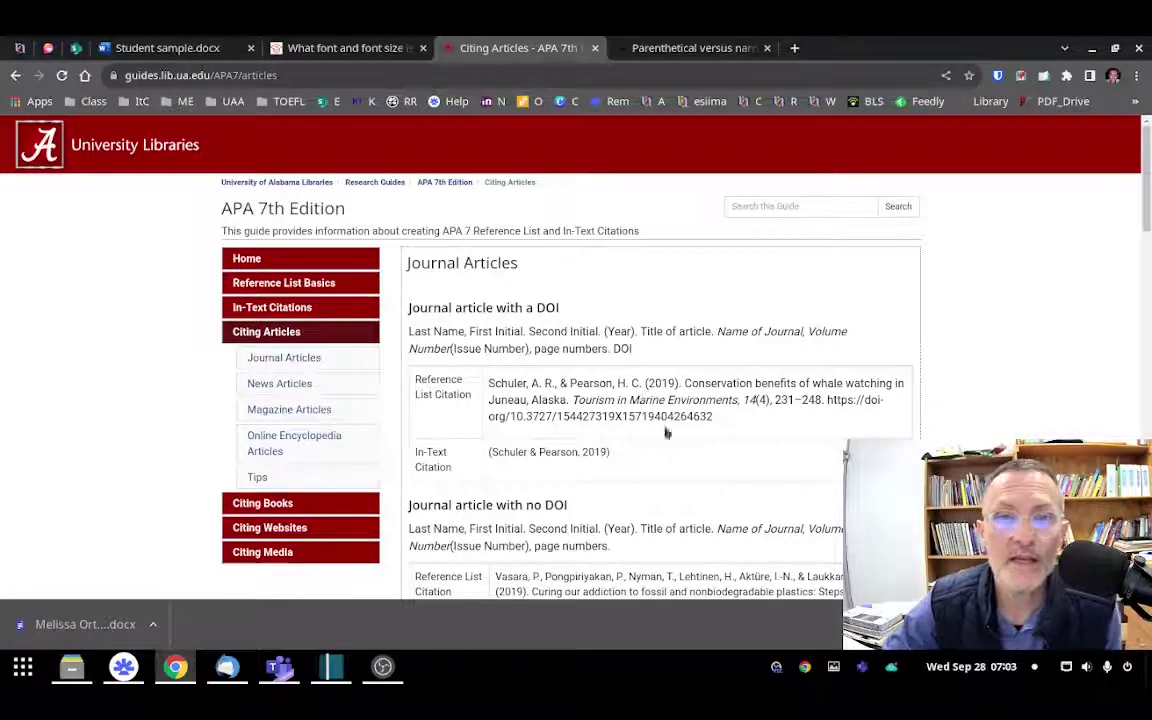
left_click_drag(727, 418, 463, 390)
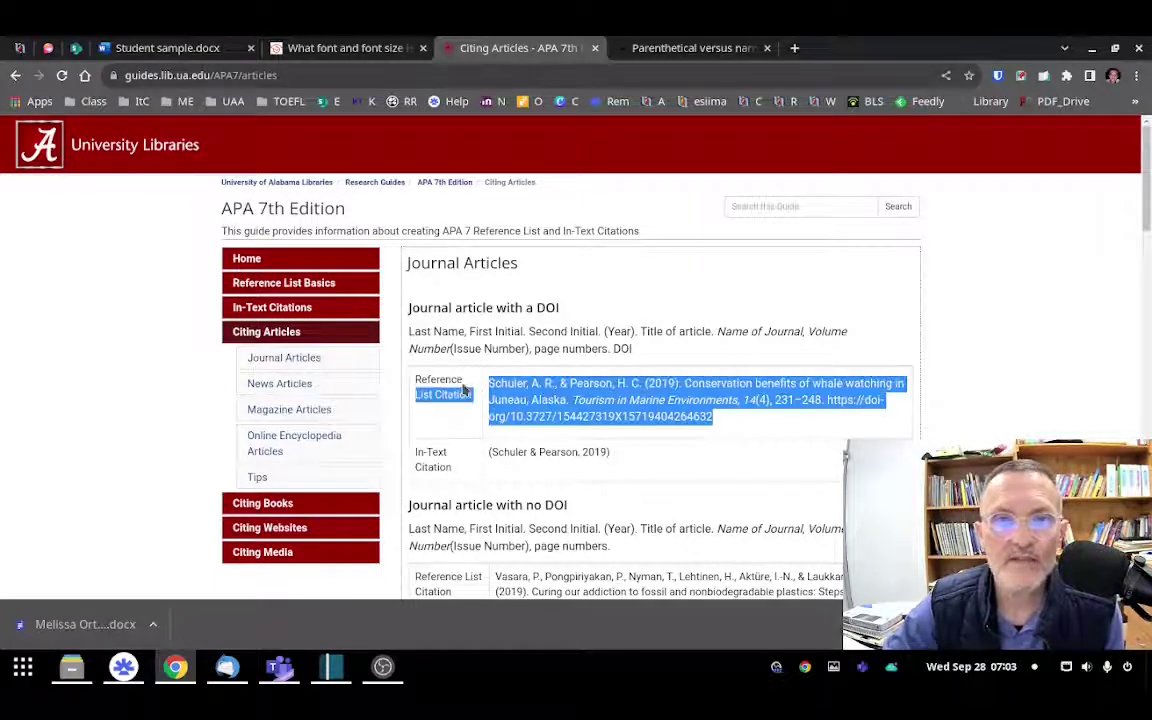
left_click_drag(612, 457, 489, 455)
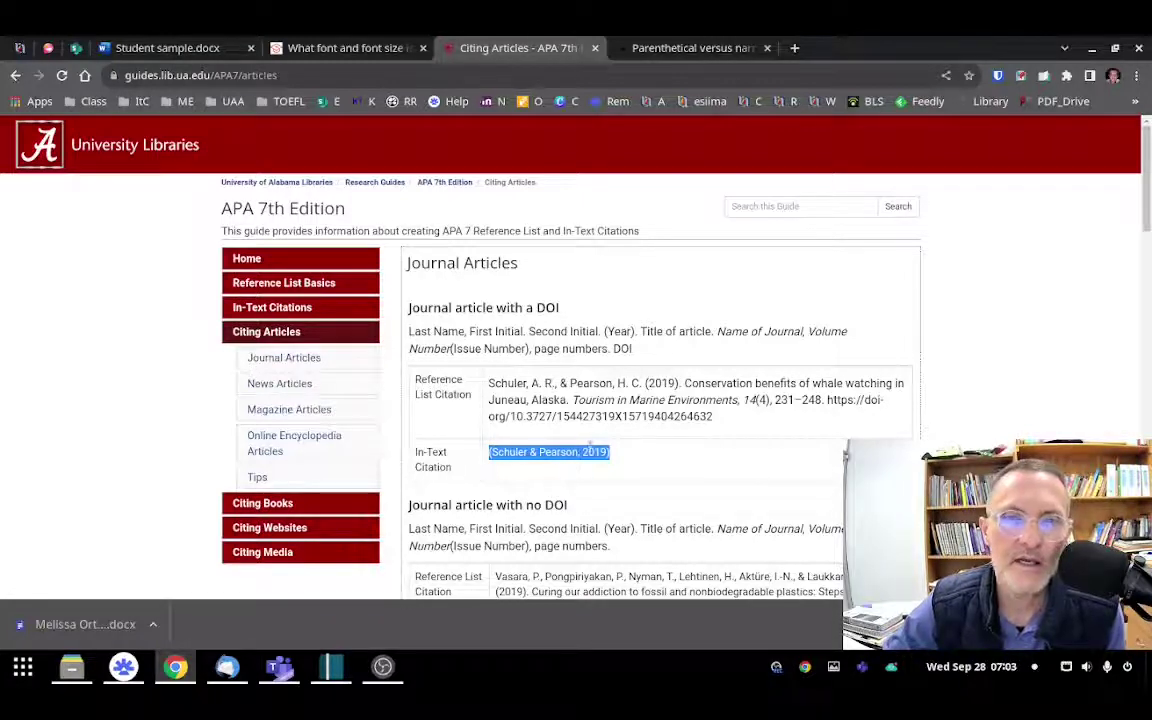
left_click(600, 457)
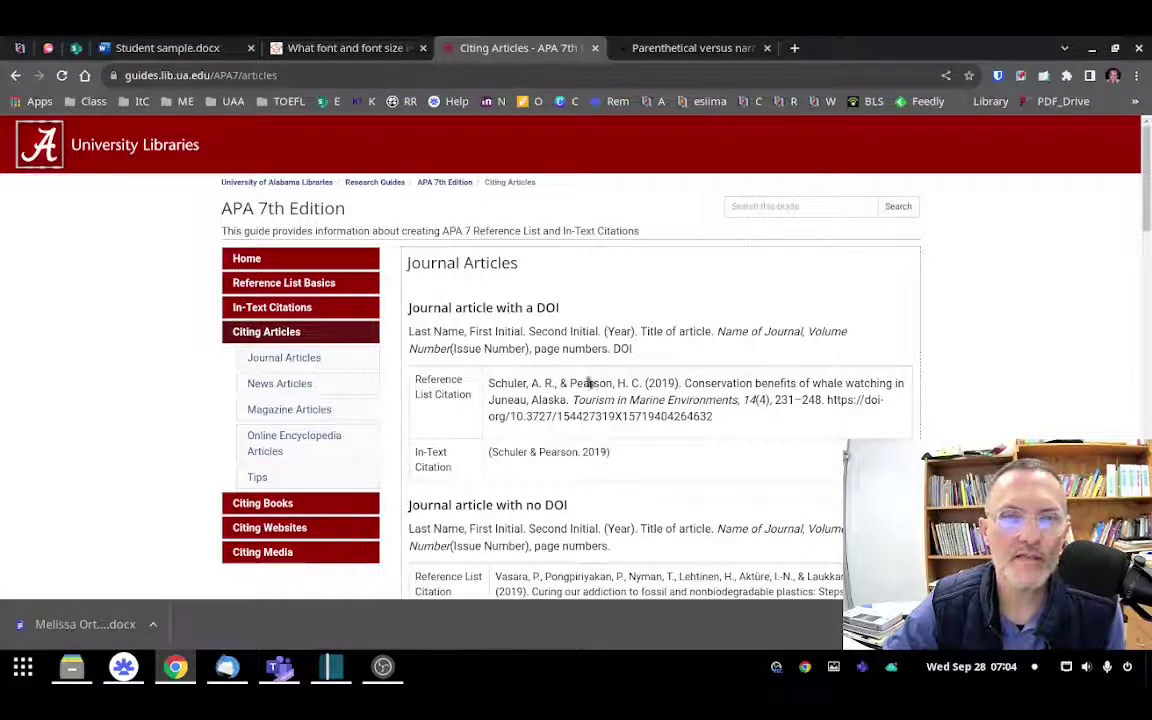
Step: Read the parenthetical citations guidance and its highlighted example on the APA Style page, and return to the first page of the student sample
left_click(660, 47)
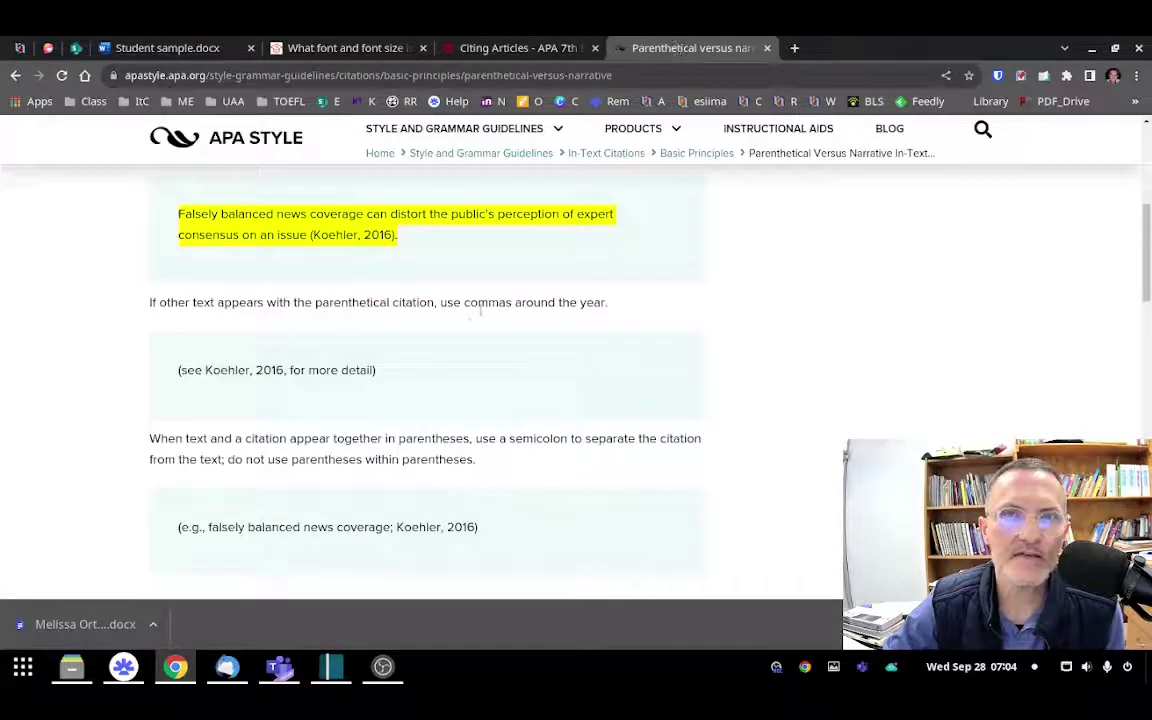
scroll(460, 290, "up", 3)
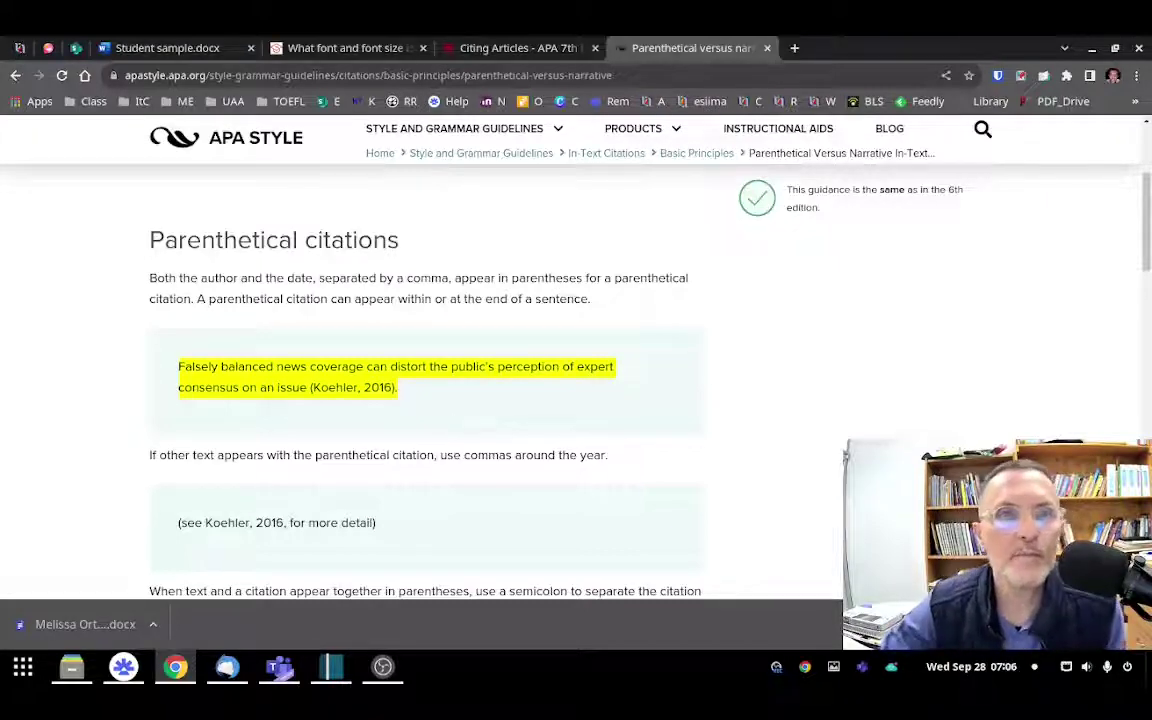
left_click(167, 48)
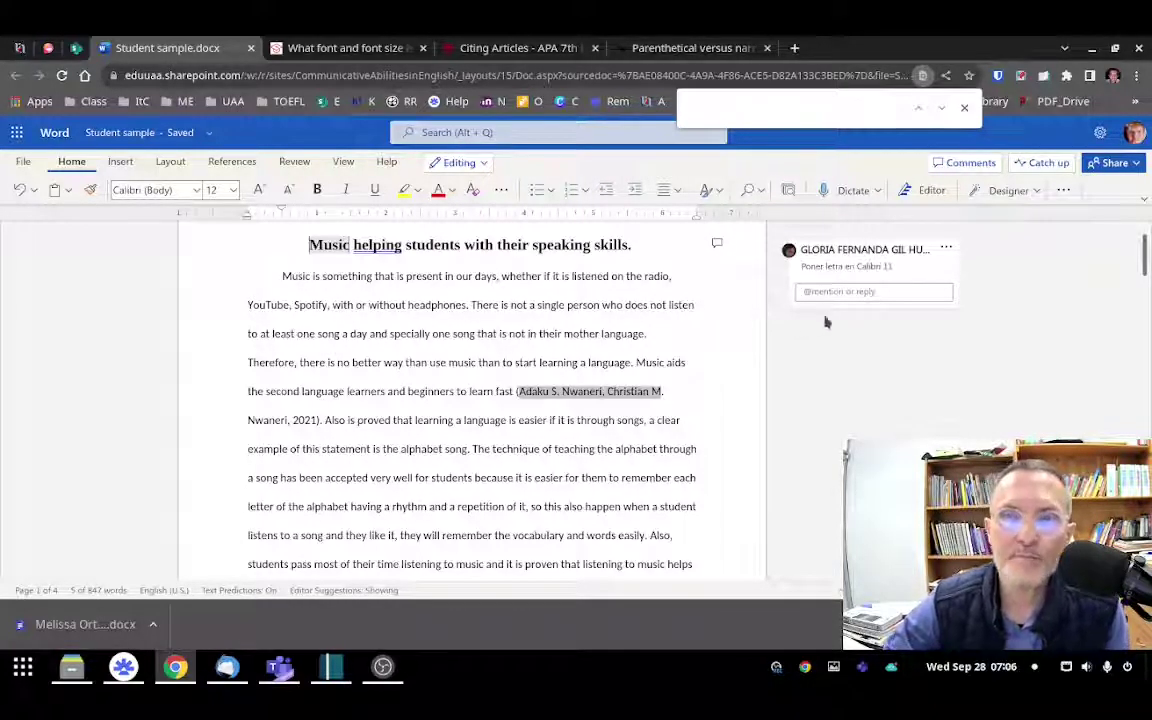
scroll(815, 386, "up", 2)
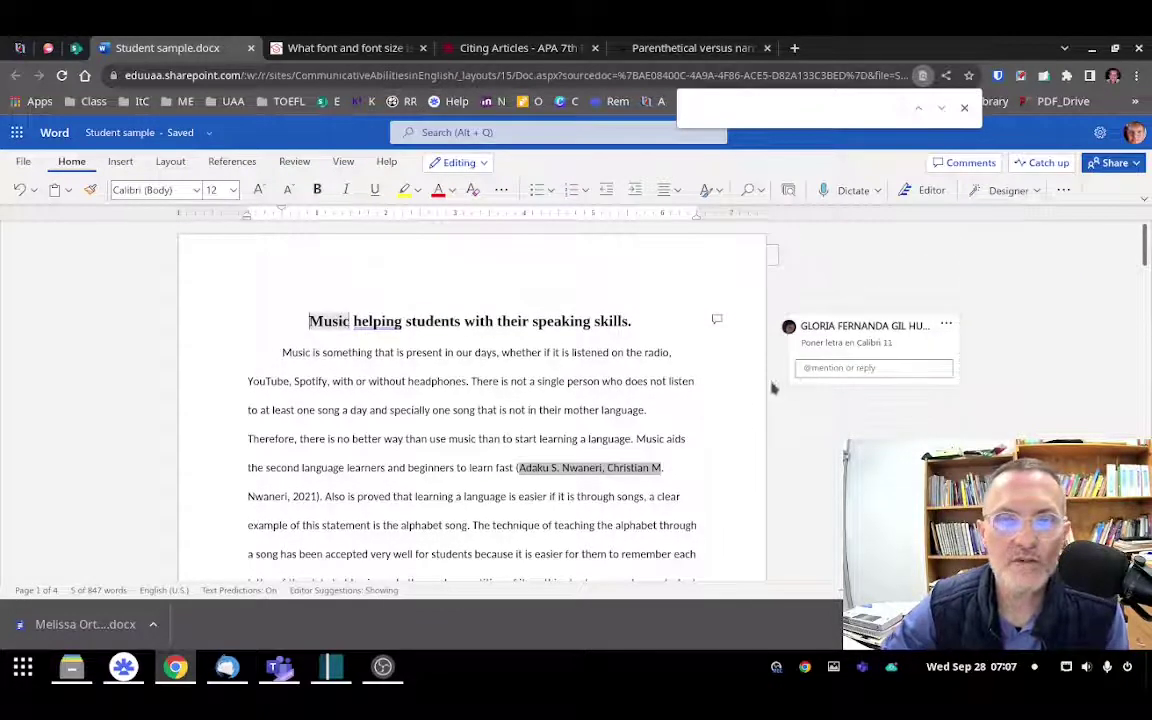
scroll(754, 402, "down", 4)
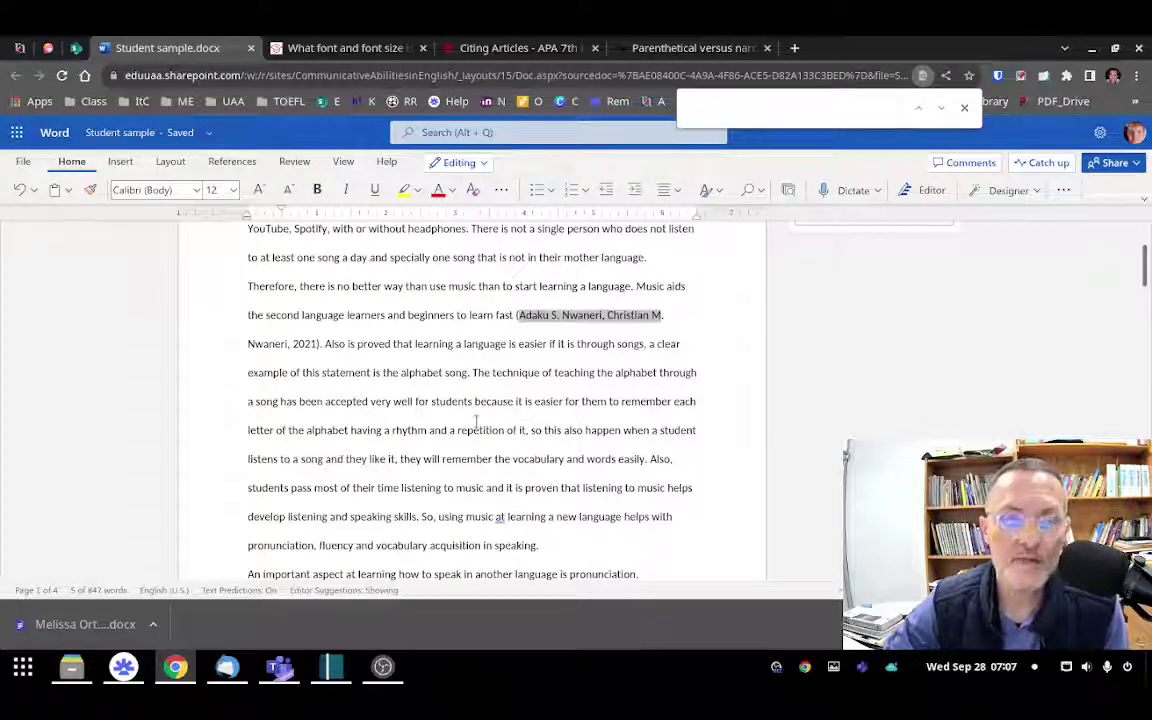
scroll(722, 419, "up", 3)
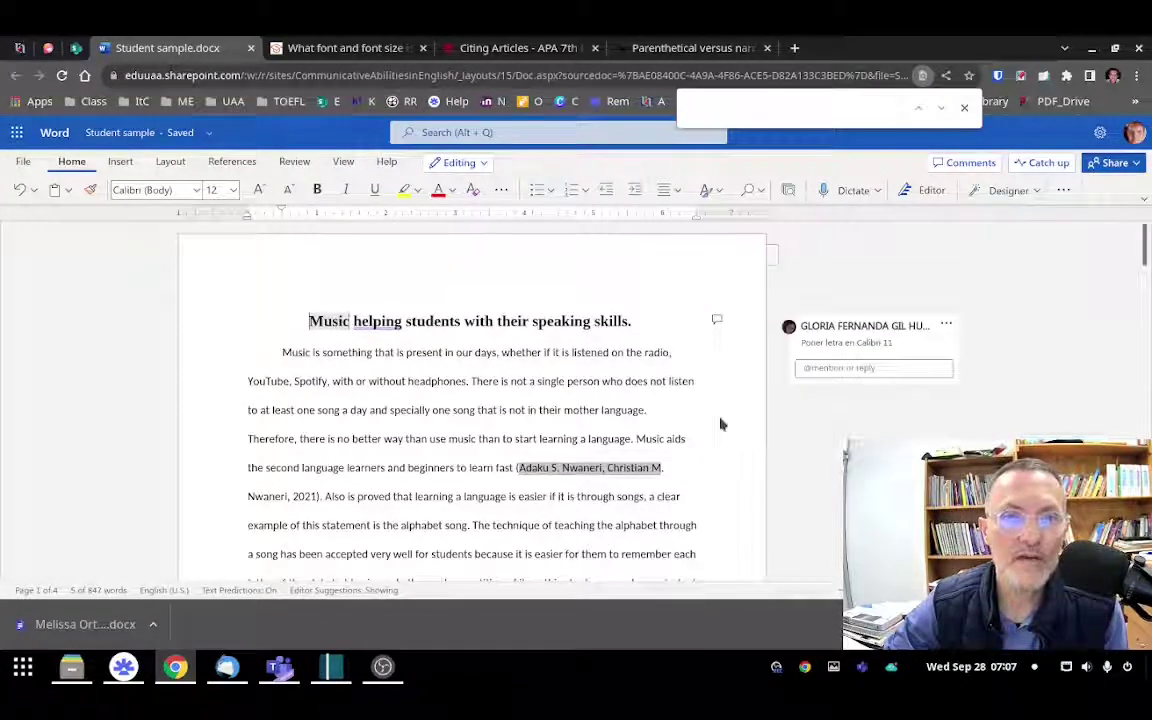